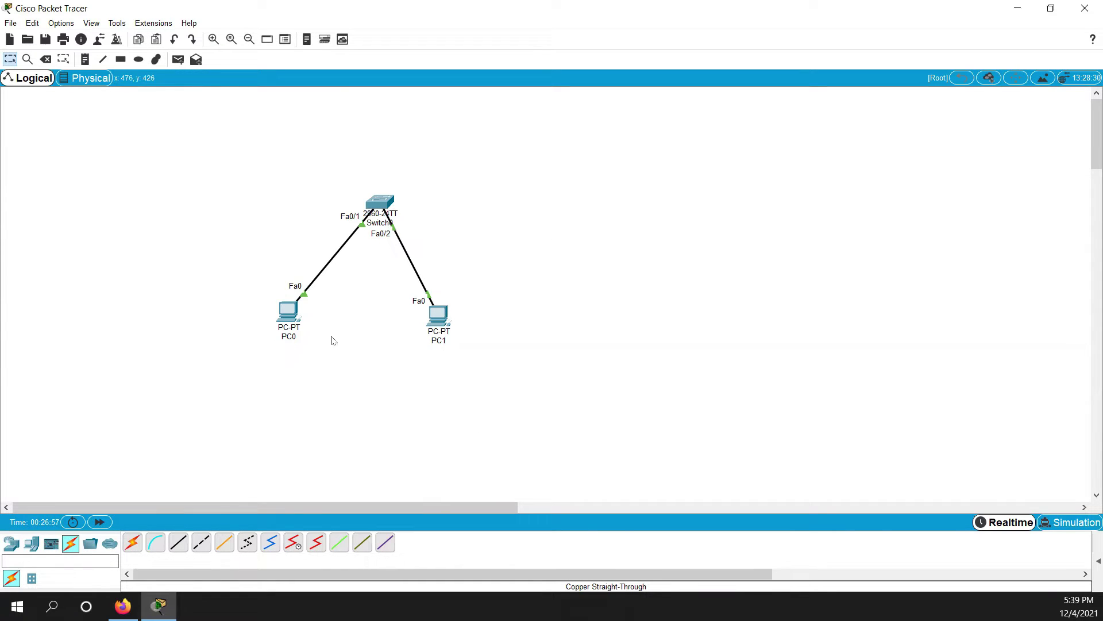
Try a simple test packet from PC0 to PC1, dismiss the no-functional-ports warnings, and cancel it.
{"action": "left_click", "coordinate": [180, 64]}
{"action": "left_click", "coordinate": [290, 315]}
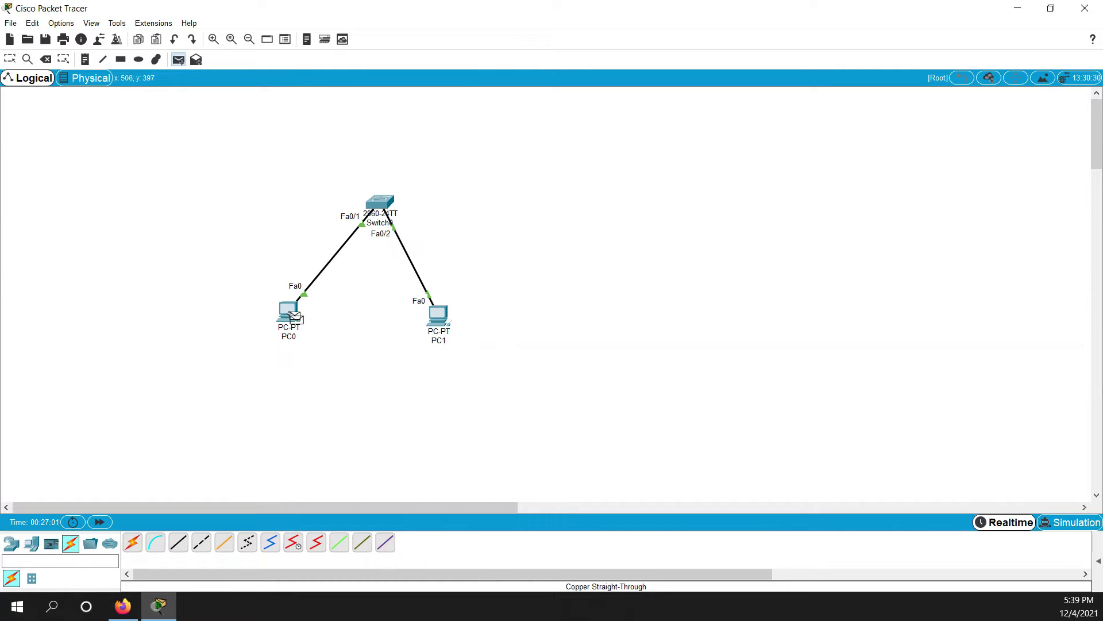
{"action": "left_click", "coordinate": [437, 316]}
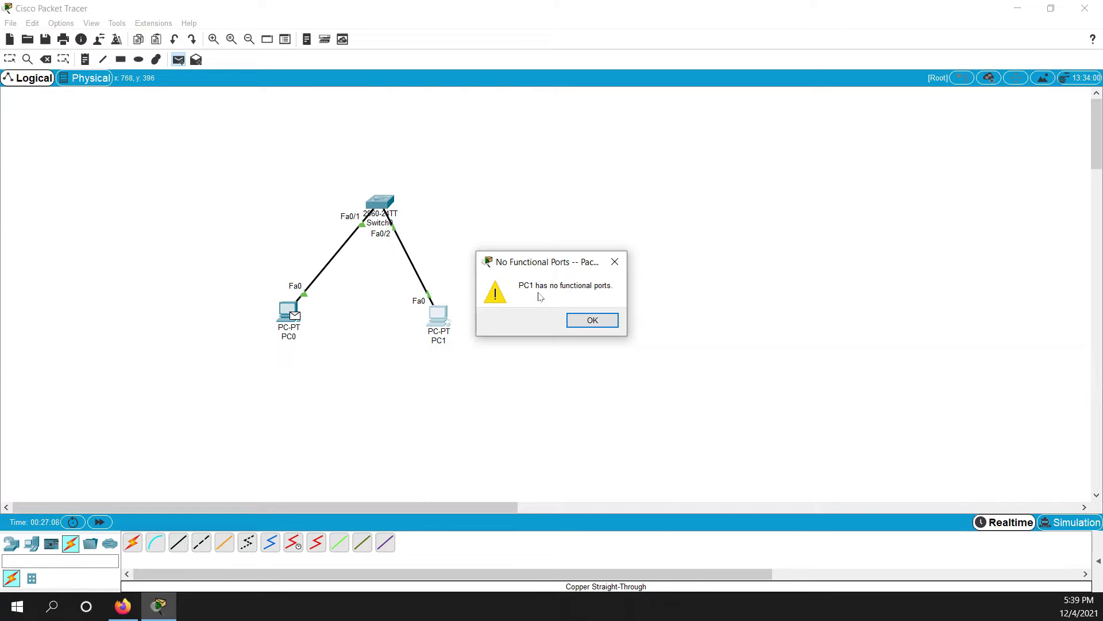
{"action": "left_click", "coordinate": [592, 320]}
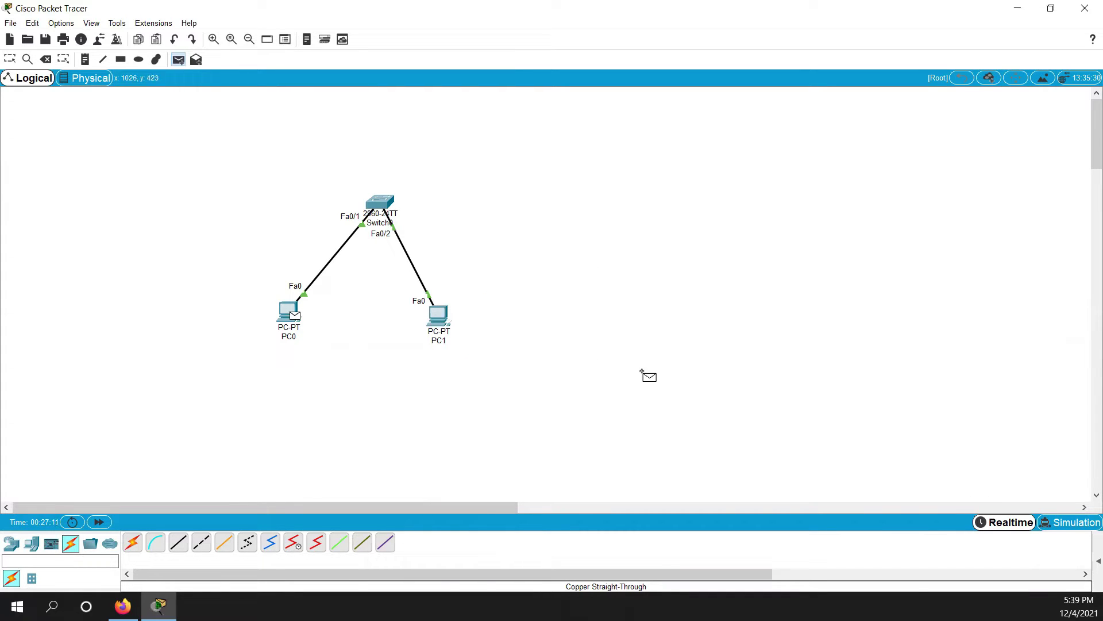
{"action": "left_click", "coordinate": [445, 322]}
{"action": "left_click", "coordinate": [592, 320]}
{"action": "key", "text": "Escape"}
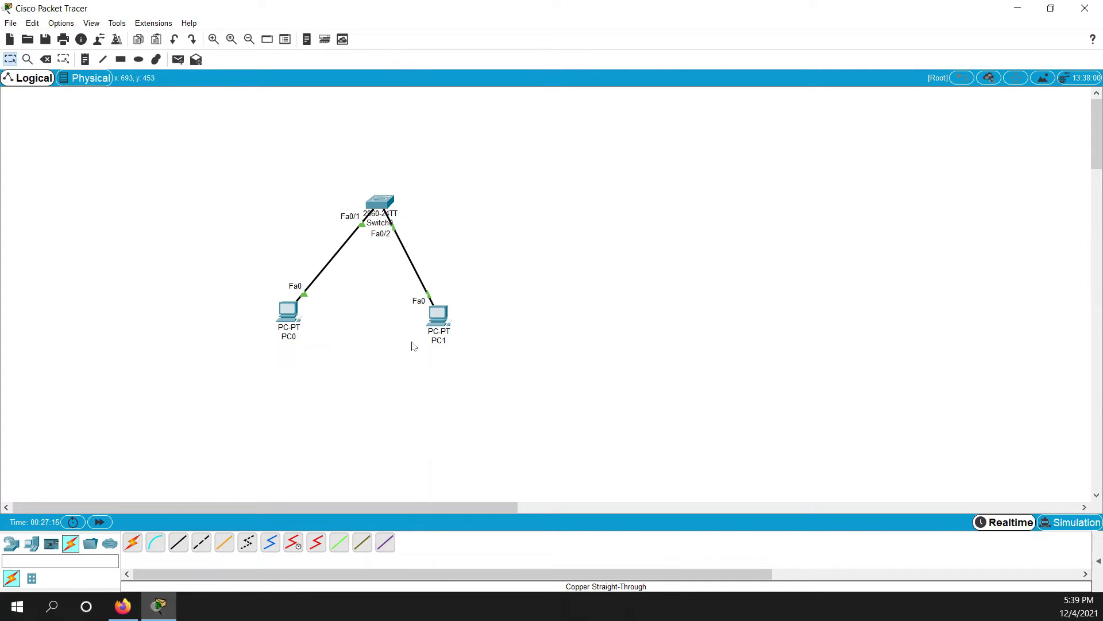
Try a PC1-to-PC0 test packet, cancel it after the warning, then black out the background.
{"action": "left_click", "coordinate": [178, 59]}
{"action": "left_click", "coordinate": [442, 318]}
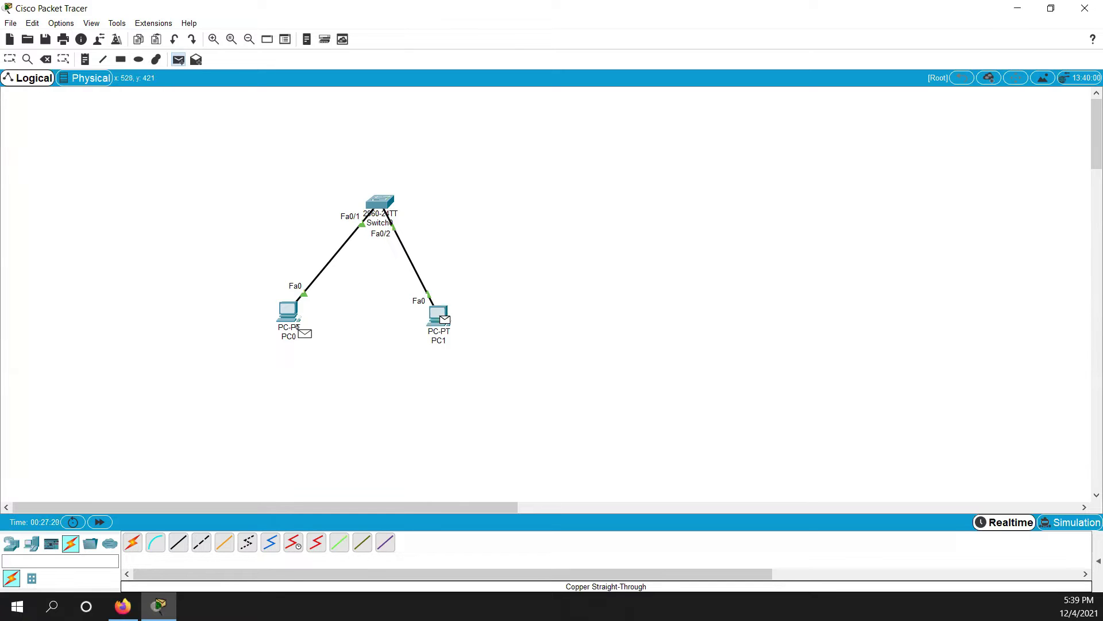
{"action": "left_click", "coordinate": [289, 313]}
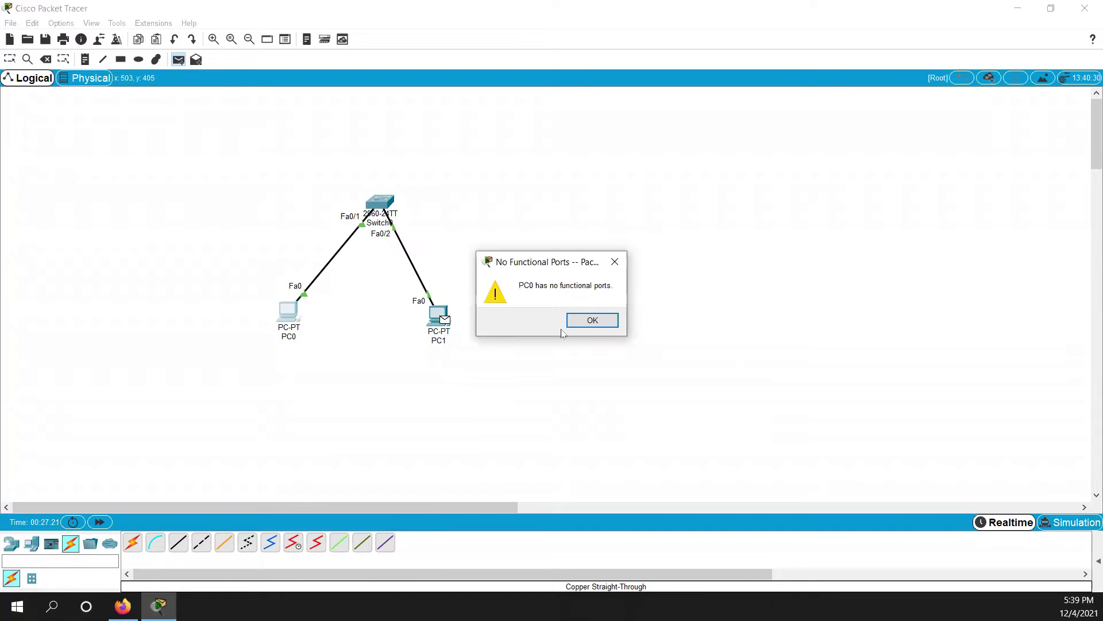
{"action": "left_click", "coordinate": [601, 320]}
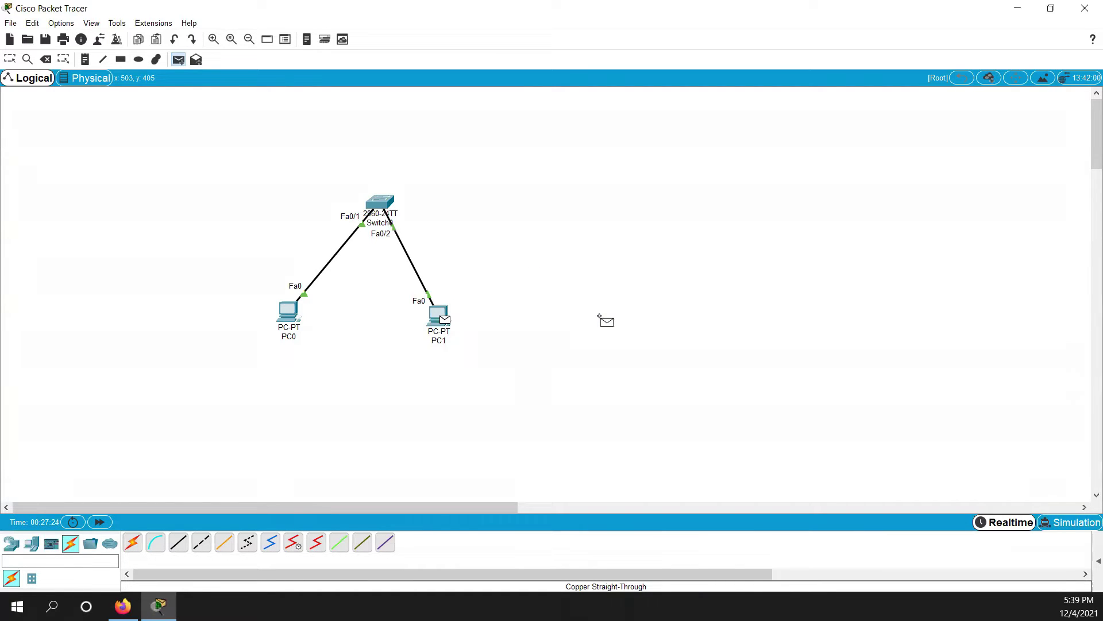
{"action": "key", "text": "Escape"}
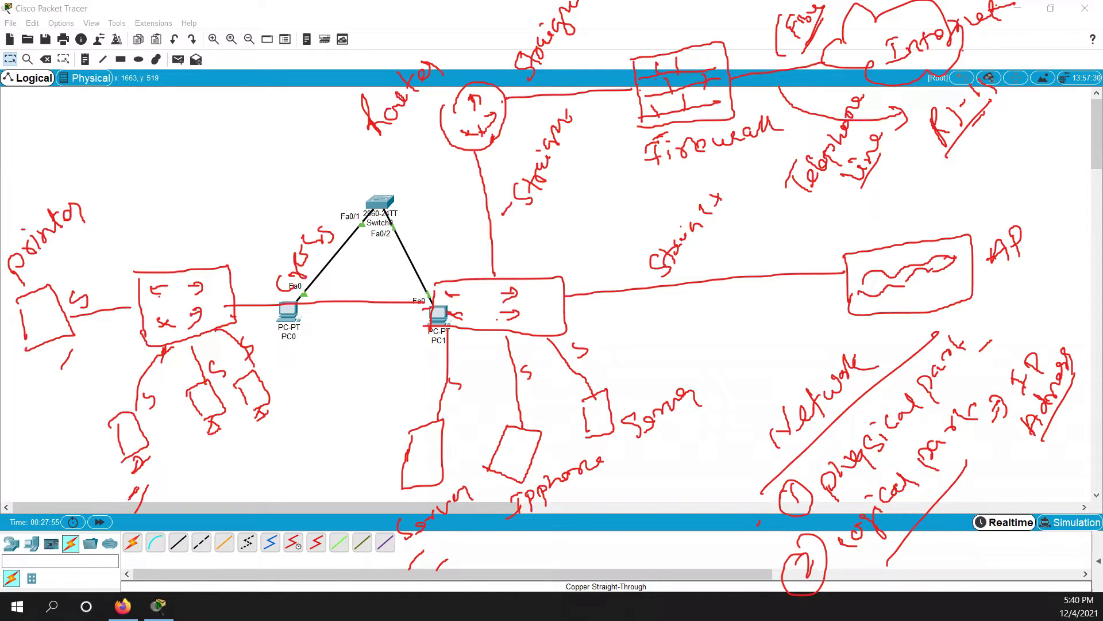
{"action": "key", "text": "k"}
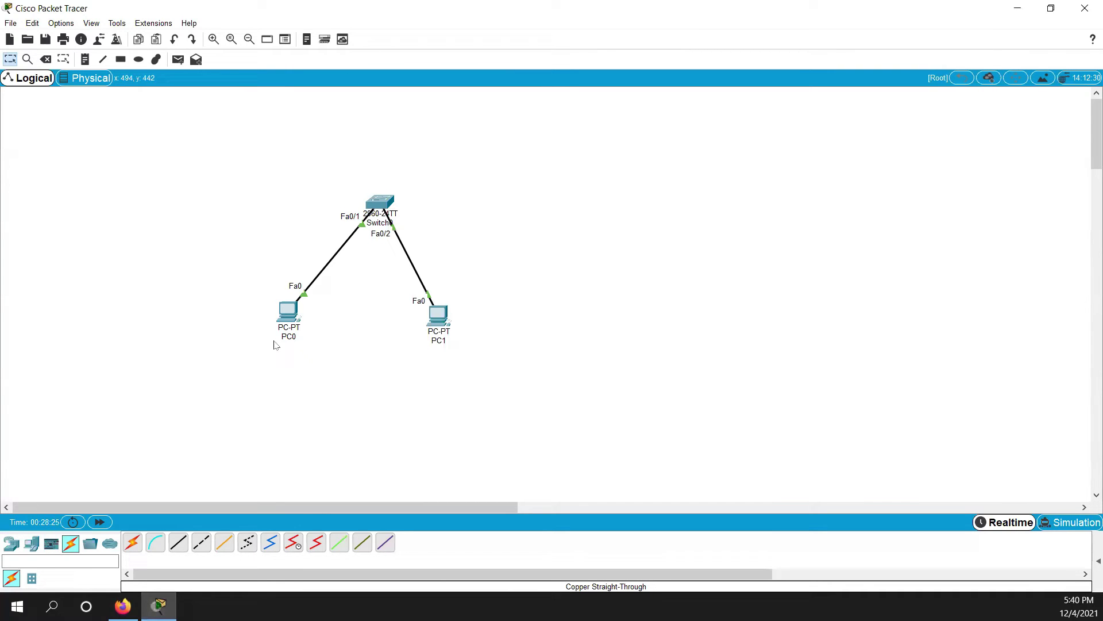
Give PC0 static IP 192.168.1.1 with subnet mask 255.255.255.0.
{"action": "left_click", "coordinate": [292, 320]}
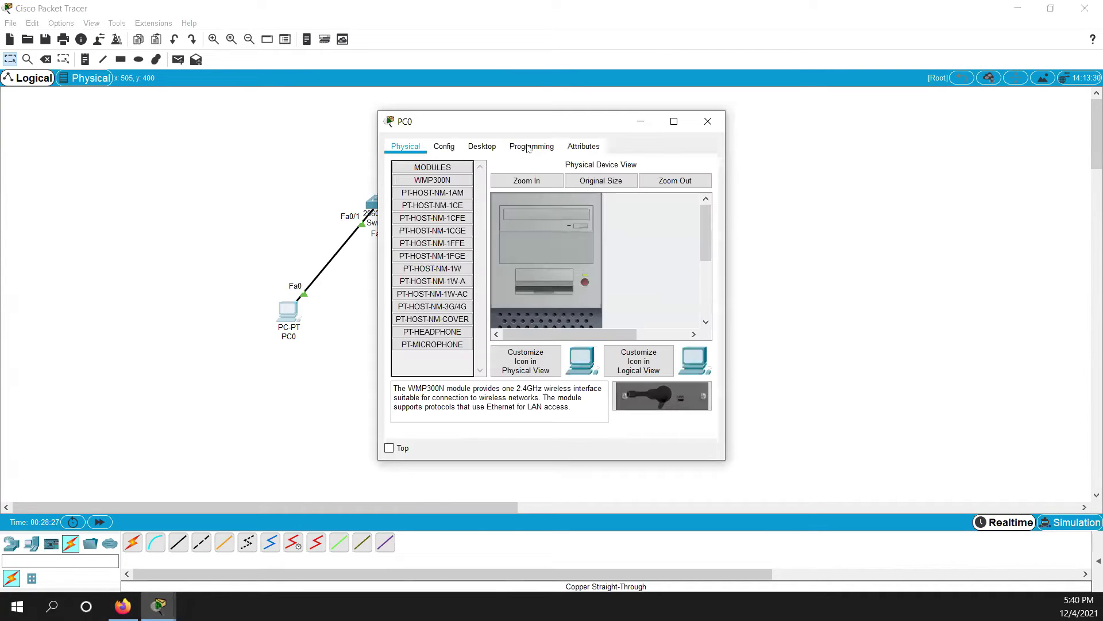
{"action": "left_click", "coordinate": [482, 148]}
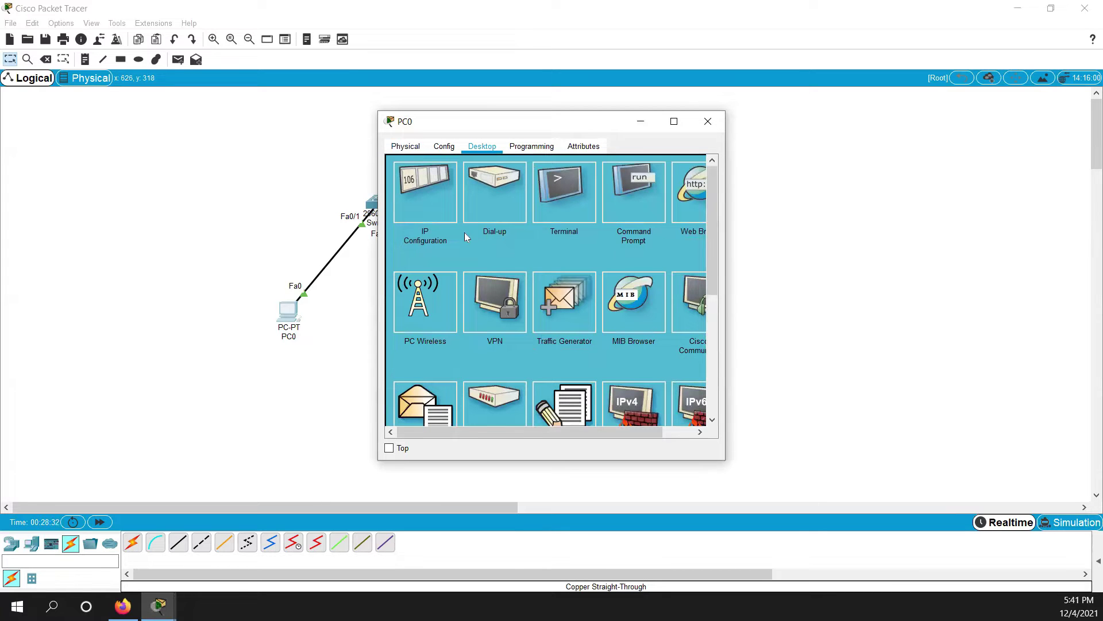
{"action": "left_click", "coordinate": [406, 147]}
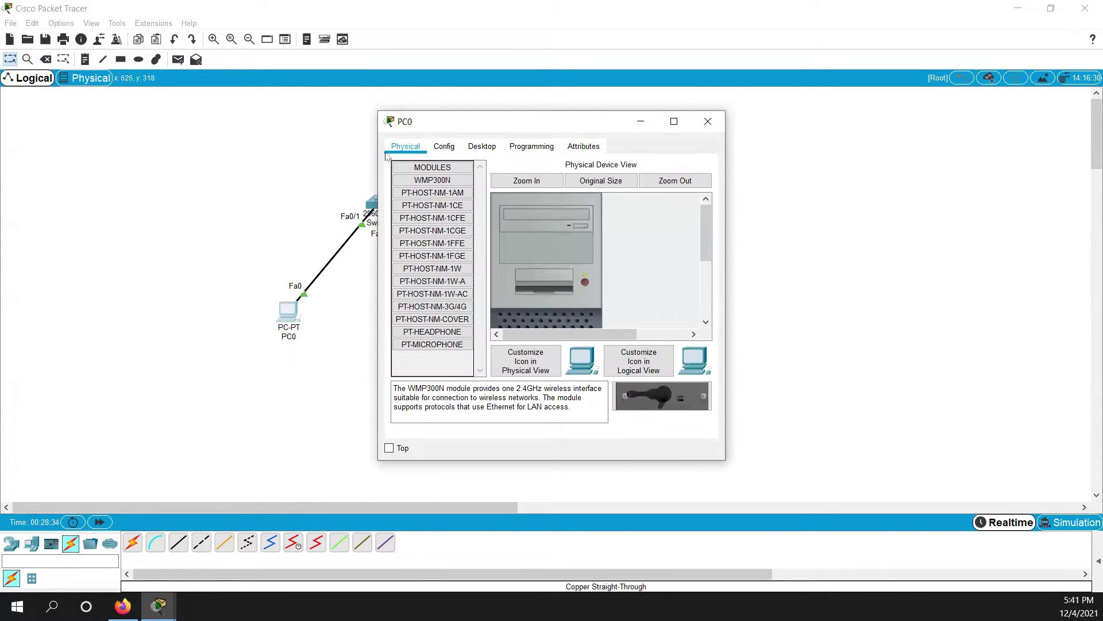
{"action": "left_click", "coordinate": [487, 148]}
{"action": "left_click", "coordinate": [437, 236]}
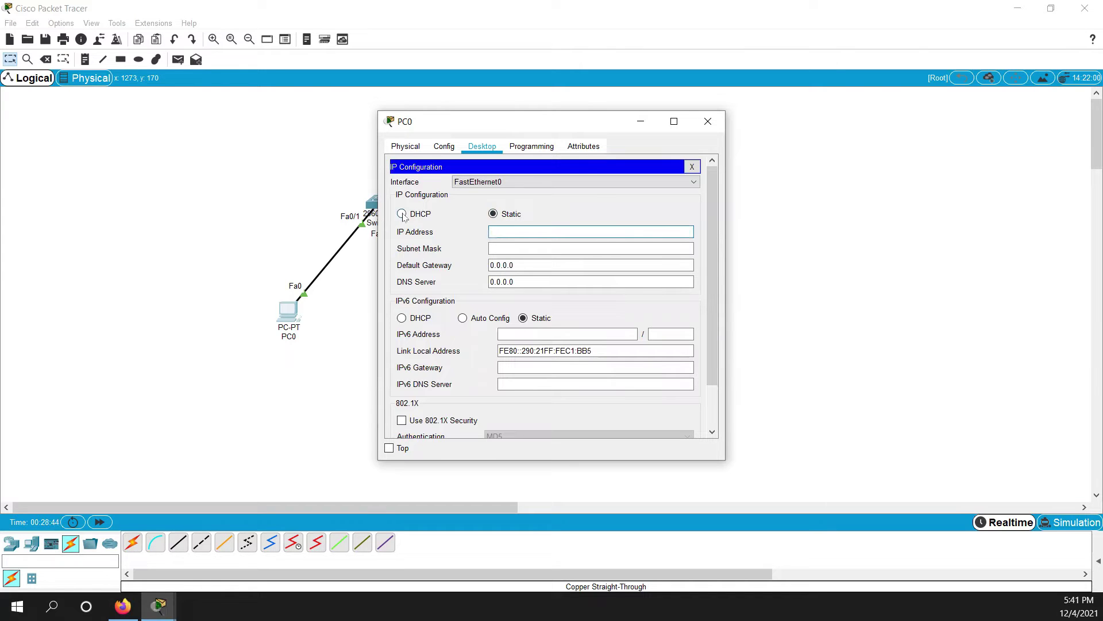
{"action": "left_click", "coordinate": [496, 228]}
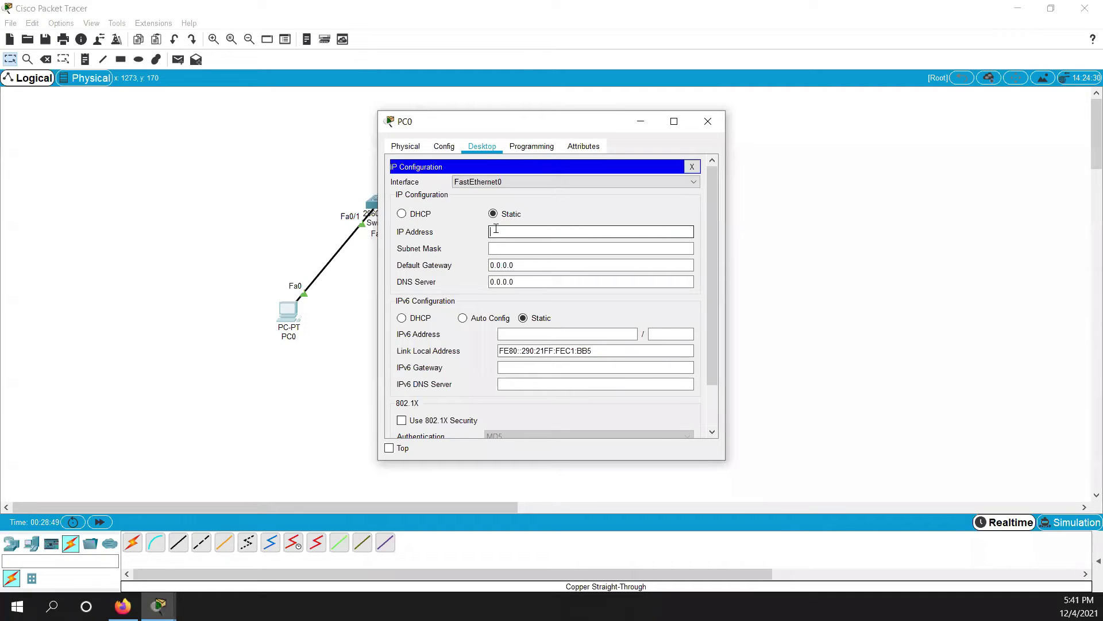
{"action": "type", "text": "192.16"}
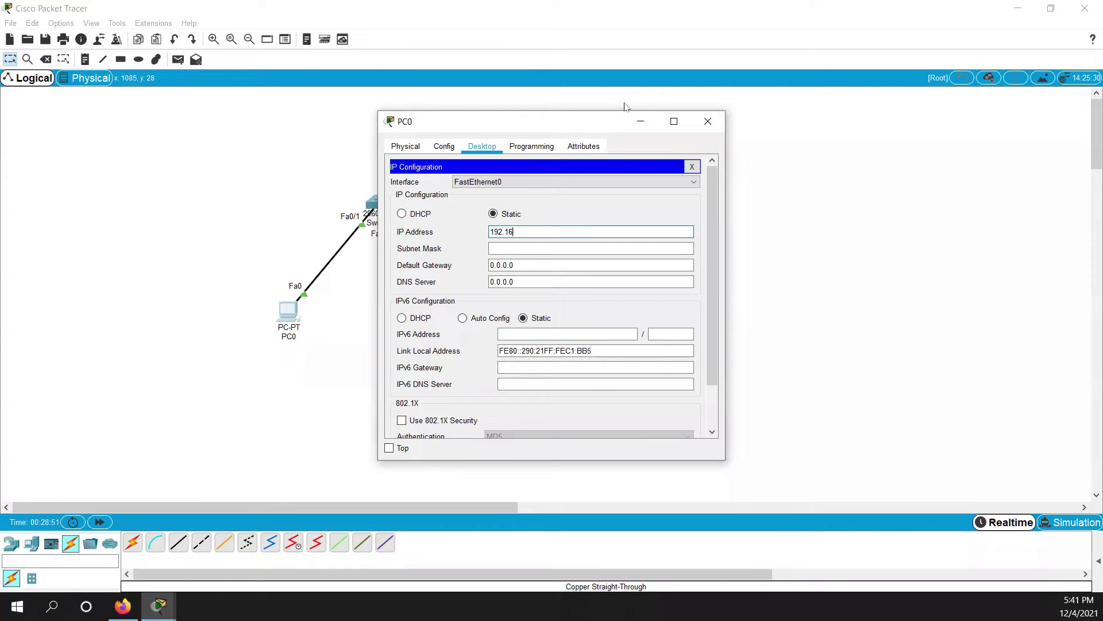
{"action": "type", "text": "8.1.1"}
{"action": "left_click", "coordinate": [529, 245]}
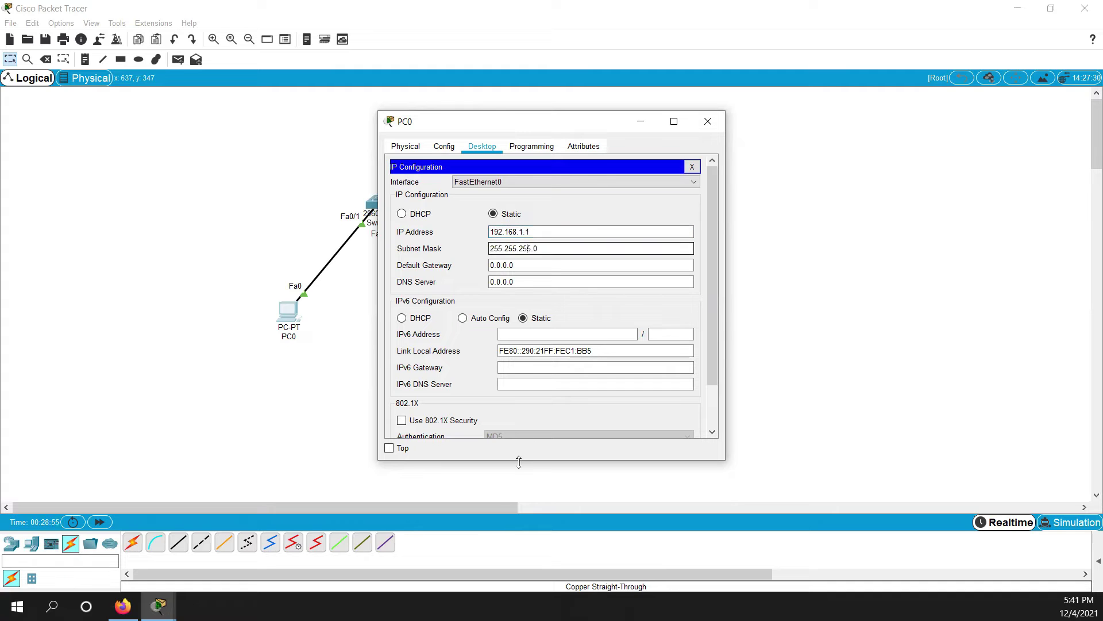
{"action": "left_click", "coordinate": [708, 121]}
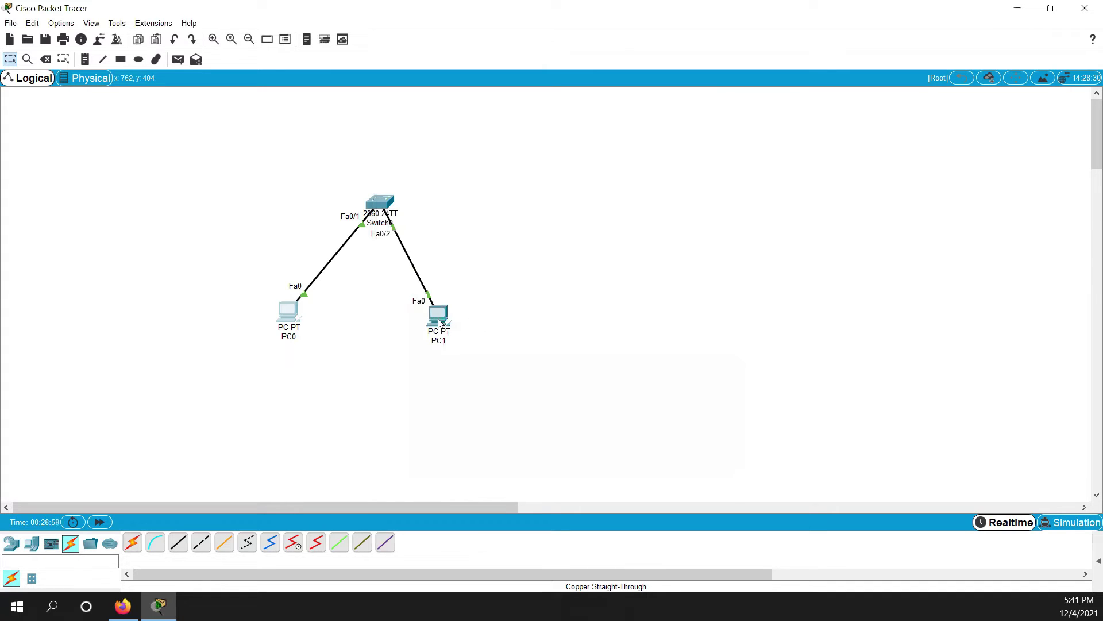
Give PC1 static IP 192.168.1.2 with subnet mask 255.255.255.0.
{"action": "left_click", "coordinate": [438, 315]}
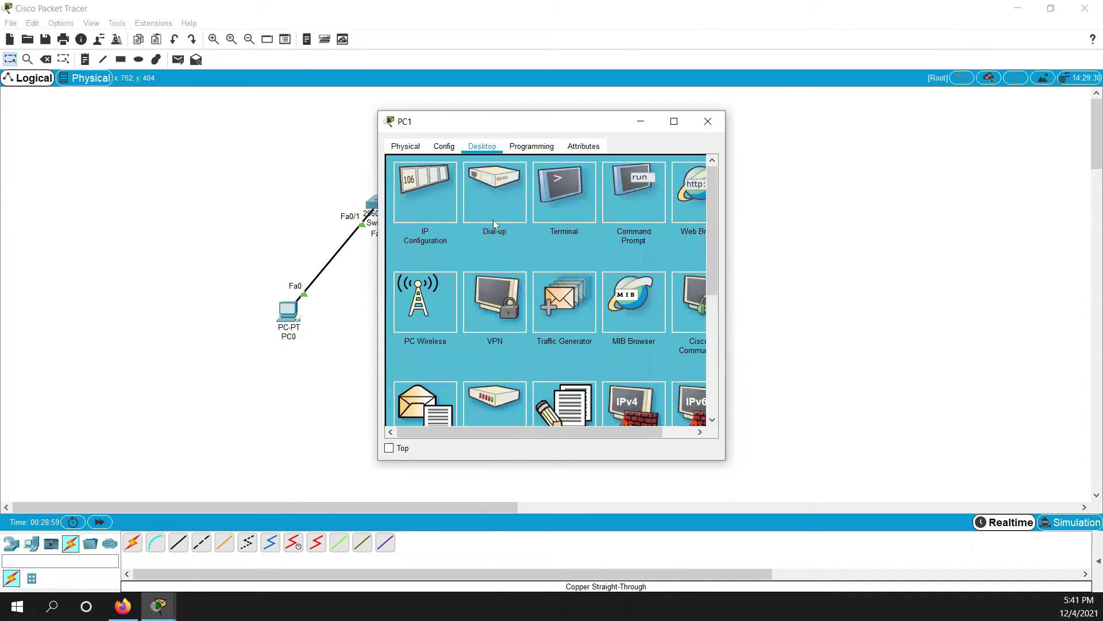
{"action": "left_click", "coordinate": [418, 187]}
{"action": "left_click", "coordinate": [523, 231]}
{"action": "type", "text": "19"}
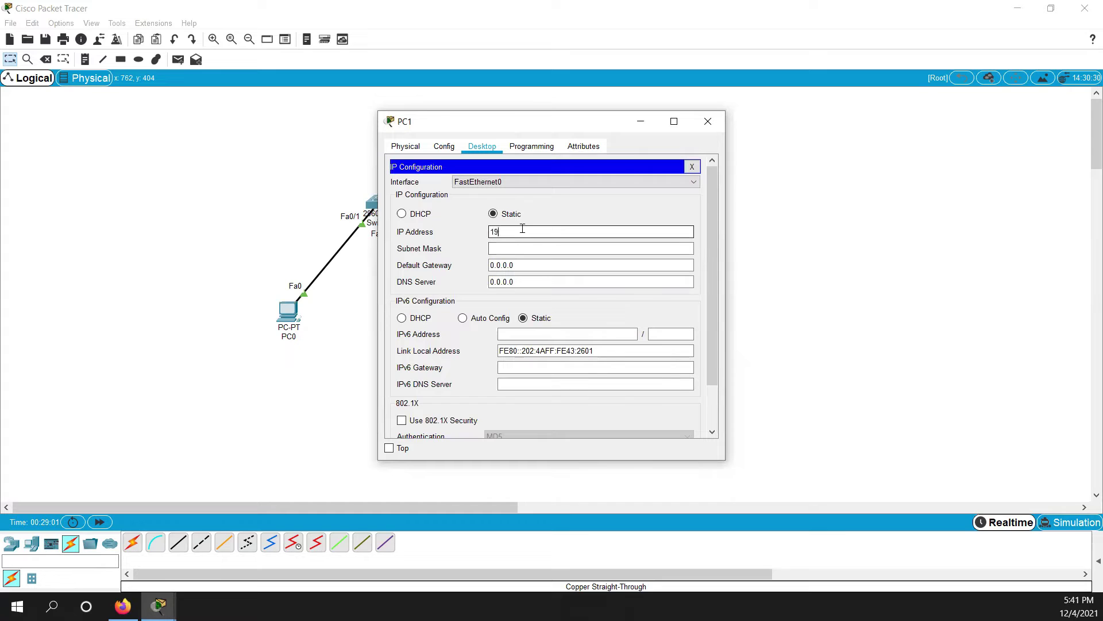
{"action": "type", "text": "2.168.1.2"}
{"action": "left_click", "coordinate": [560, 250]}
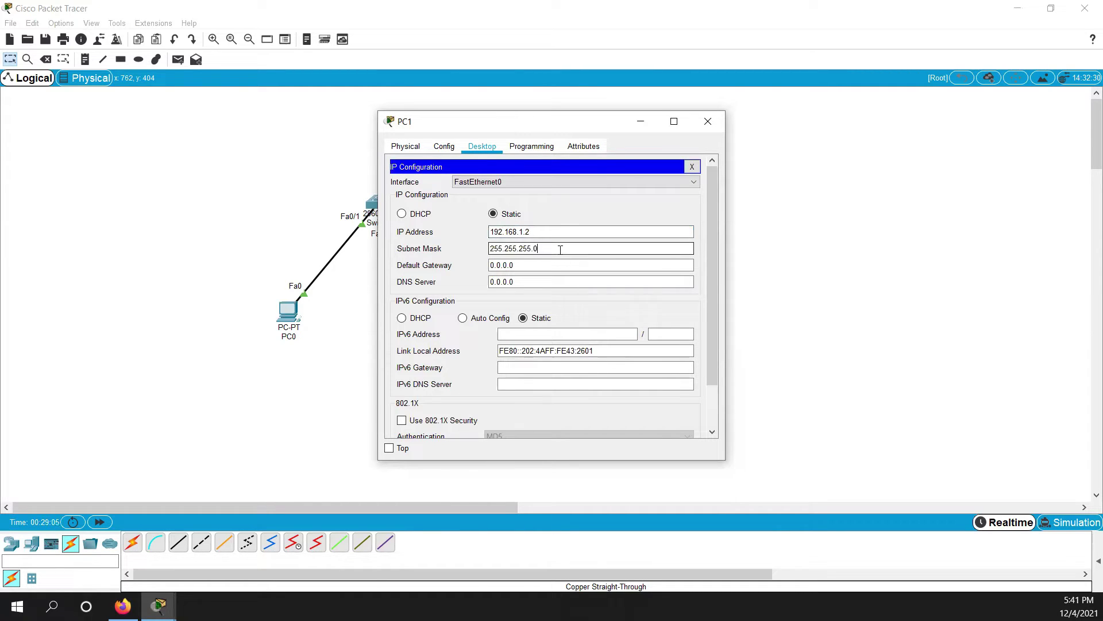
{"action": "left_click", "coordinate": [707, 121]}
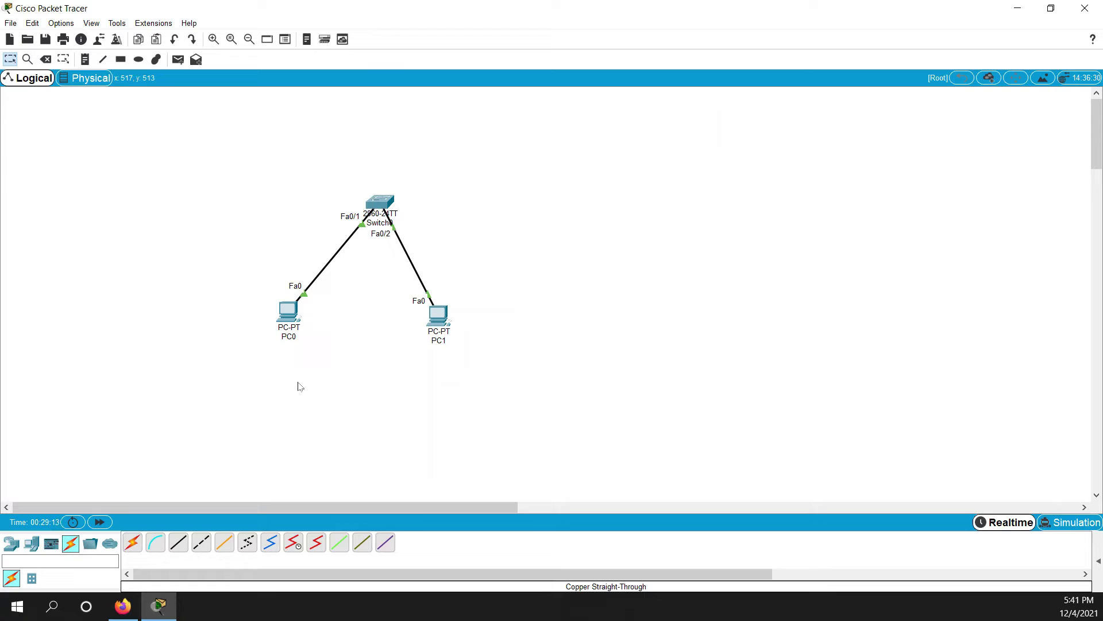
Send a simple PDU from PC0 to PC1 and confirm it is listed as Successful in the PDU list.
{"action": "left_click", "coordinate": [178, 59]}
{"action": "left_click", "coordinate": [291, 312]}
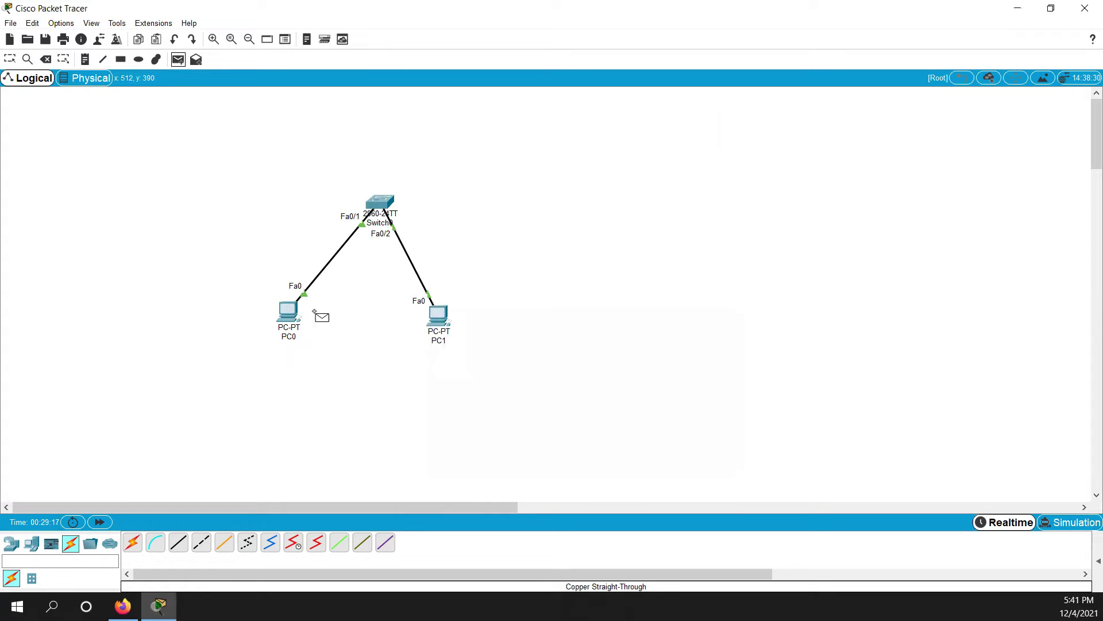
{"action": "left_click", "coordinate": [437, 323]}
{"action": "left_click", "coordinate": [1098, 560]}
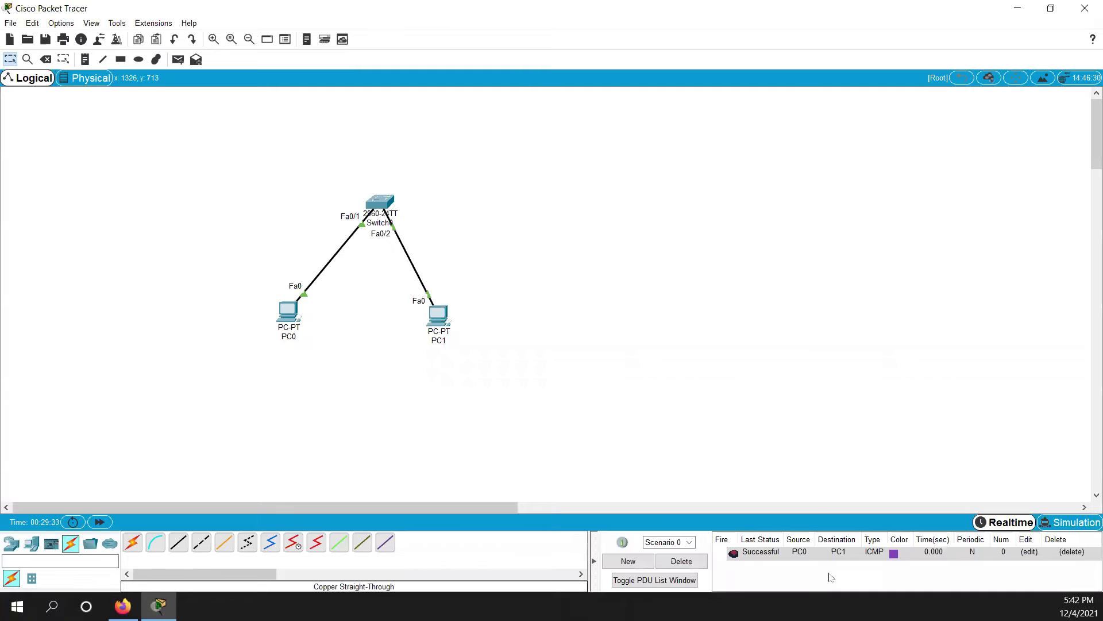
{"action": "left_click", "coordinate": [811, 551]}
{"action": "mouse_move", "coordinate": [303, 336]}
{"action": "mouse_move", "coordinate": [298, 315]}
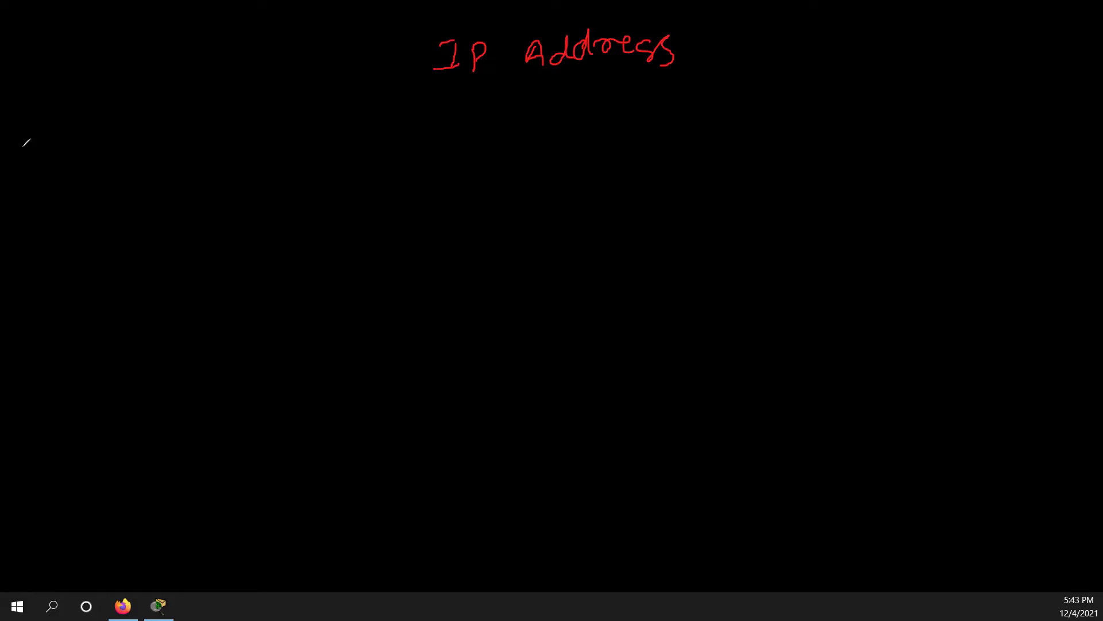
Handwrite the notes 'Logical address' and 'It is network layer address (Layer 3)' with arrows.
{"action": "mouse_move", "coordinate": [22, 146]}
{"action": "left_mouse_down"}
{"action": "mouse_move", "coordinate": [27, 135]}
{"action": "mouse_move", "coordinate": [17, 144]}
{"action": "mouse_move", "coordinate": [30, 148]}
{"action": "left_mouse_up"}
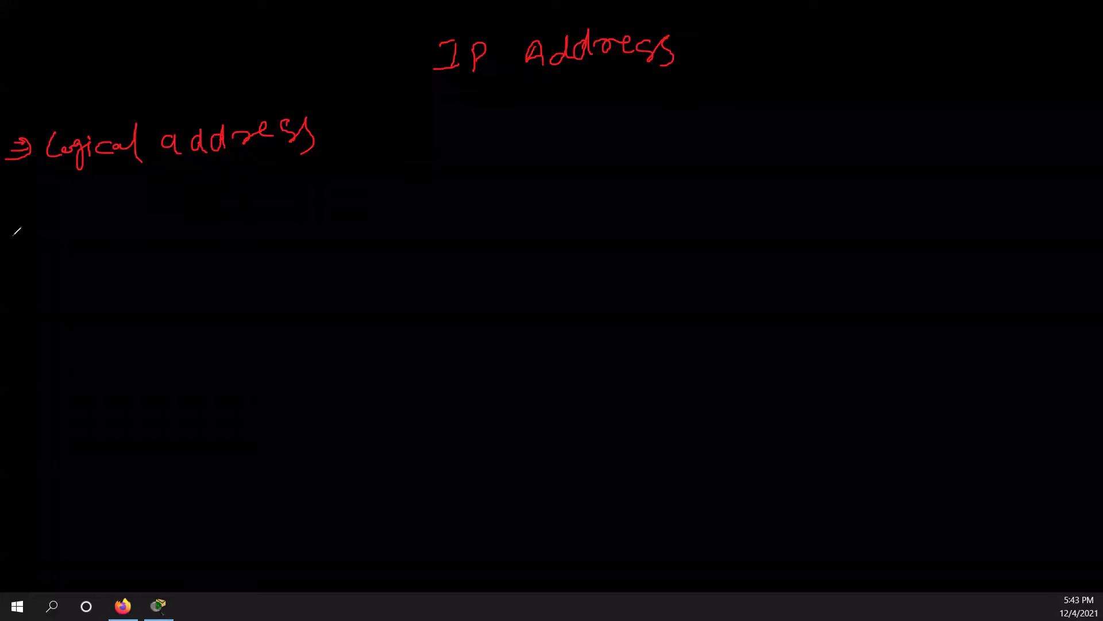
{"action": "left_click_drag", "start_coordinate": [12, 208], "coordinate": [26, 206]}
{"action": "mouse_move", "coordinate": [9, 219]}
{"action": "left_mouse_down"}
{"action": "mouse_move", "coordinate": [26, 218]}
{"action": "mouse_move", "coordinate": [13, 229]}
{"action": "left_mouse_up"}
{"action": "left_click_drag", "start_coordinate": [62, 201], "coordinate": [60, 225]}
{"action": "mouse_move", "coordinate": [47, 226]}
{"action": "left_mouse_down"}
{"action": "mouse_move", "coordinate": [66, 224]}
{"action": "mouse_move", "coordinate": [67, 199]}
{"action": "mouse_move", "coordinate": [74, 227]}
{"action": "left_mouse_up"}
{"action": "left_click_drag", "start_coordinate": [63, 214], "coordinate": [89, 211]}
{"action": "mouse_move", "coordinate": [120, 206]}
{"action": "left_mouse_down"}
{"action": "mouse_move", "coordinate": [120, 221]}
{"action": "mouse_move", "coordinate": [137, 204]}
{"action": "mouse_move", "coordinate": [128, 222]}
{"action": "mouse_move", "coordinate": [163, 228]}
{"action": "left_mouse_up"}
{"action": "left_click_drag", "start_coordinate": [169, 201], "coordinate": [182, 227]}
{"action": "left_click_drag", "start_coordinate": [163, 214], "coordinate": [180, 211]}
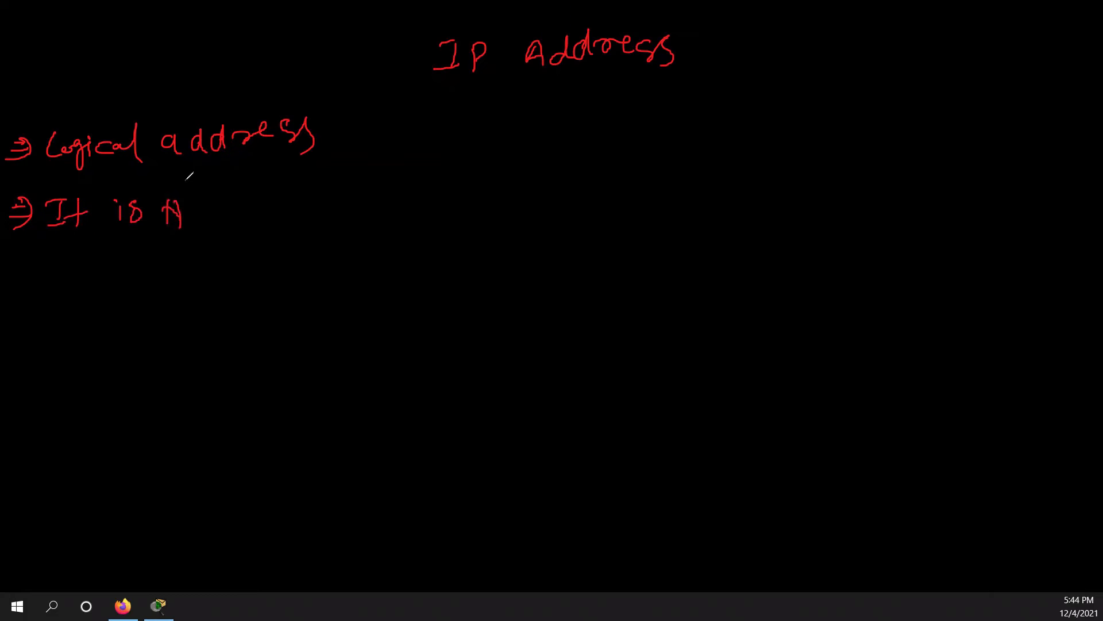
{"action": "key", "text": "ctrl+z"}
{"action": "key", "text": "ctrl+z"}
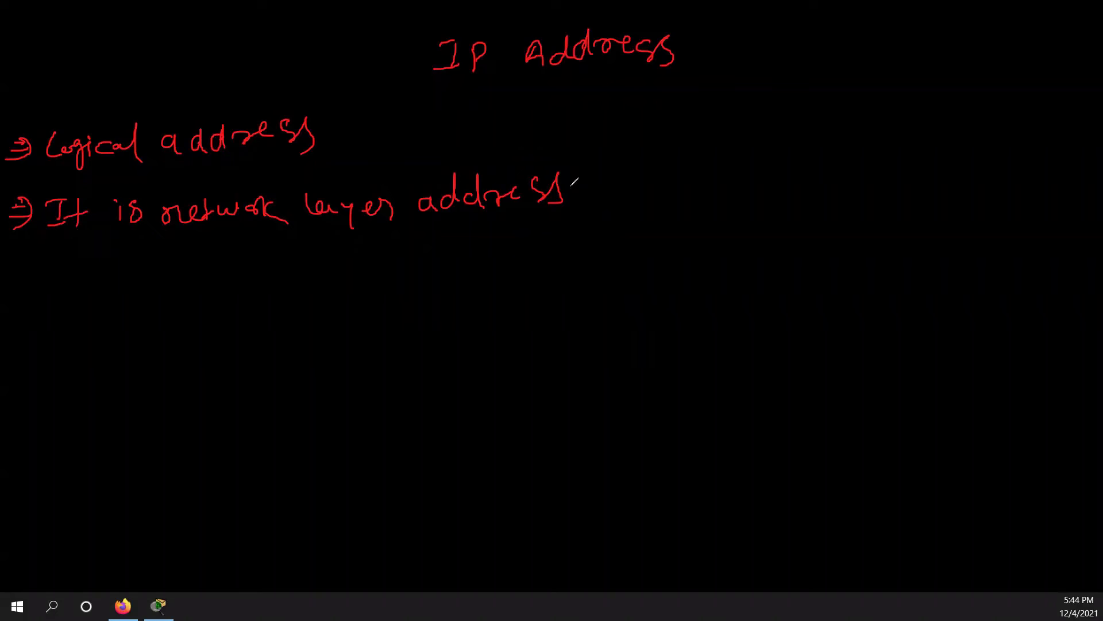
{"action": "left_click_drag", "start_coordinate": [592, 171], "coordinate": [582, 207]}
{"action": "mouse_move", "coordinate": [608, 165]}
{"action": "left_mouse_down"}
{"action": "mouse_move", "coordinate": [620, 195]}
{"action": "mouse_move", "coordinate": [715, 172]}
{"action": "mouse_move", "coordinate": [691, 239]}
{"action": "left_mouse_up"}
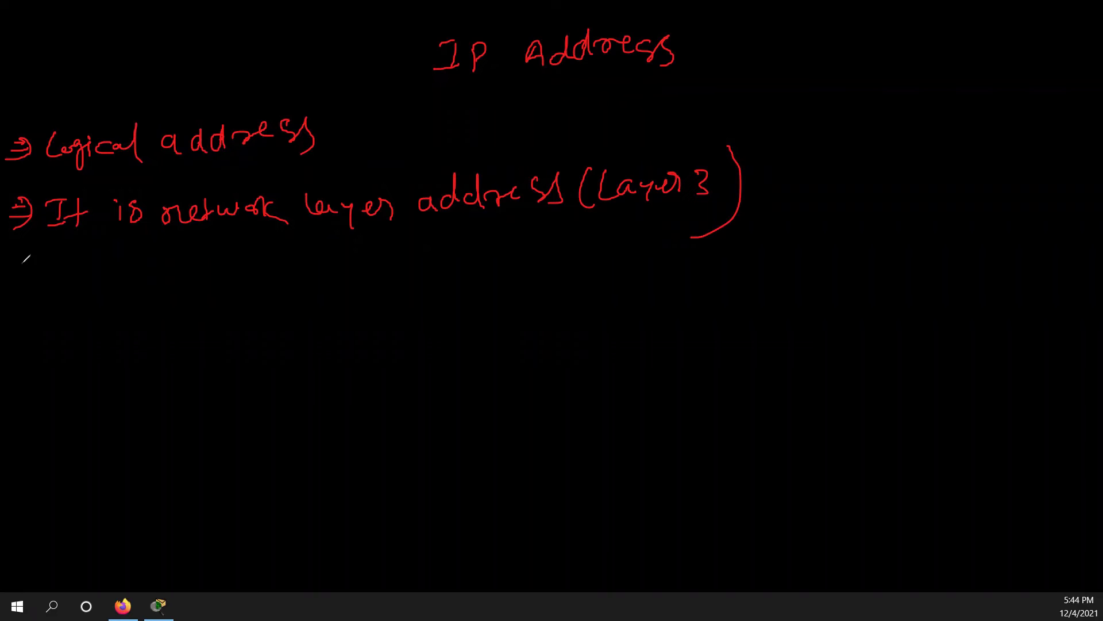
Add a third arrowed note 'Two version of IP', undoing mis-drawn strokes.
{"action": "left_click_drag", "start_coordinate": [6, 266], "coordinate": [25, 276]}
{"action": "left_click_drag", "start_coordinate": [22, 255], "coordinate": [0, 289]}
{"action": "left_click_drag", "start_coordinate": [60, 258], "coordinate": [89, 259]}
{"action": "mouse_move", "coordinate": [74, 260]}
{"action": "left_mouse_down"}
{"action": "mouse_move", "coordinate": [74, 283]}
{"action": "mouse_move", "coordinate": [140, 263]}
{"action": "left_mouse_up"}
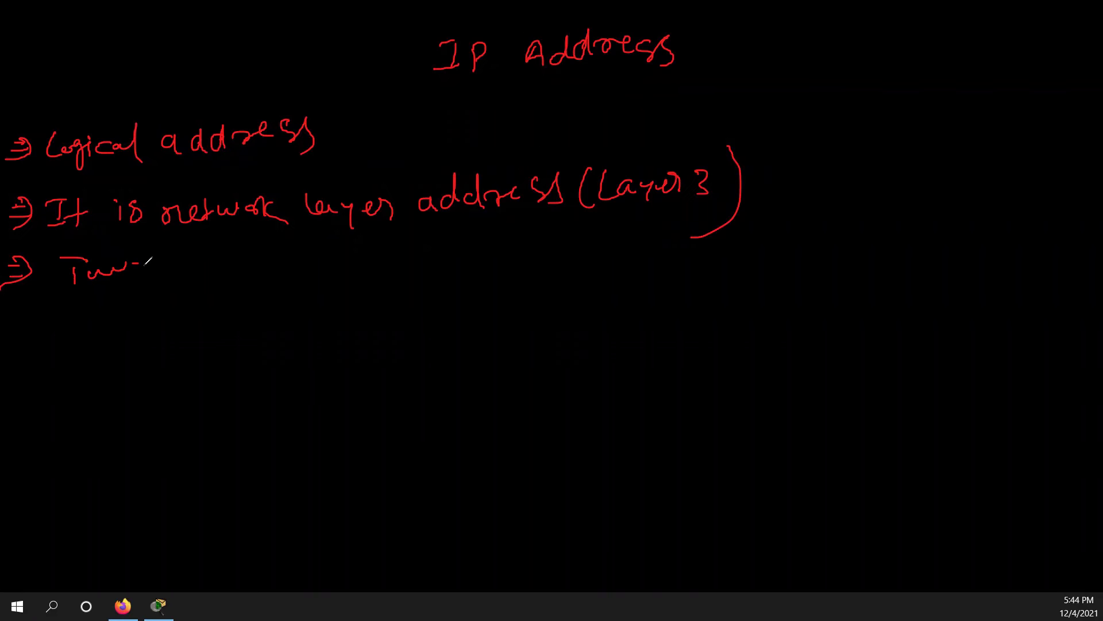
{"action": "key", "text": "ctrl+z"}
{"action": "key", "text": "ctrl+z"}
{"action": "mouse_move", "coordinate": [89, 268]}
{"action": "left_mouse_down"}
{"action": "mouse_move", "coordinate": [122, 267]}
{"action": "mouse_move", "coordinate": [128, 283]}
{"action": "mouse_move", "coordinate": [130, 269]}
{"action": "mouse_move", "coordinate": [153, 284]}
{"action": "mouse_move", "coordinate": [170, 266]}
{"action": "mouse_move", "coordinate": [223, 265]}
{"action": "left_mouse_up"}
{"action": "key", "text": "ctrl+z"}
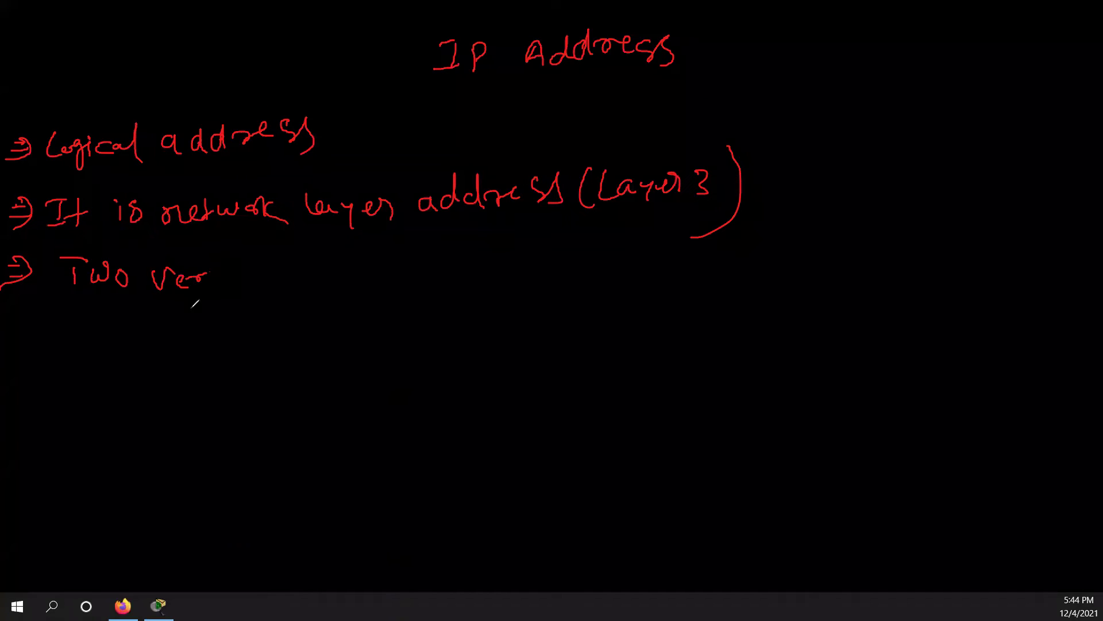
{"action": "mouse_move", "coordinate": [226, 269]}
{"action": "left_mouse_down"}
{"action": "mouse_move", "coordinate": [291, 277]}
{"action": "mouse_move", "coordinate": [264, 277]}
{"action": "mouse_move", "coordinate": [310, 294]}
{"action": "left_mouse_up"}
{"action": "left_click_drag", "start_coordinate": [300, 280], "coordinate": [319, 278]}
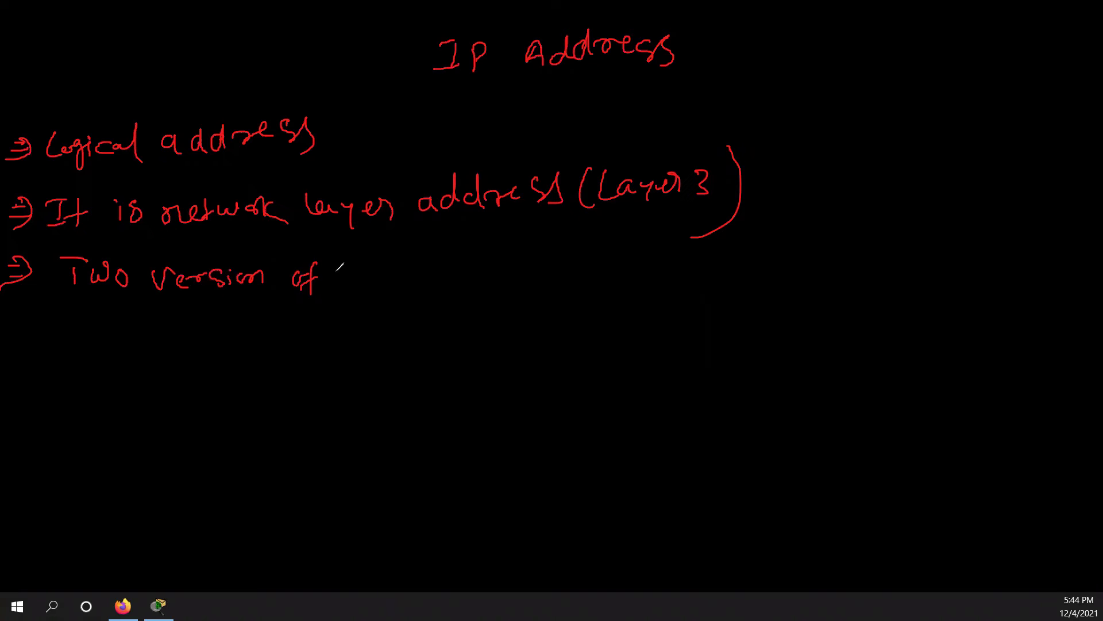
{"action": "mouse_move", "coordinate": [358, 265]}
{"action": "left_mouse_down"}
{"action": "mouse_move", "coordinate": [357, 289]}
{"action": "mouse_move", "coordinate": [386, 297]}
{"action": "mouse_move", "coordinate": [389, 282]}
{"action": "left_mouse_up"}
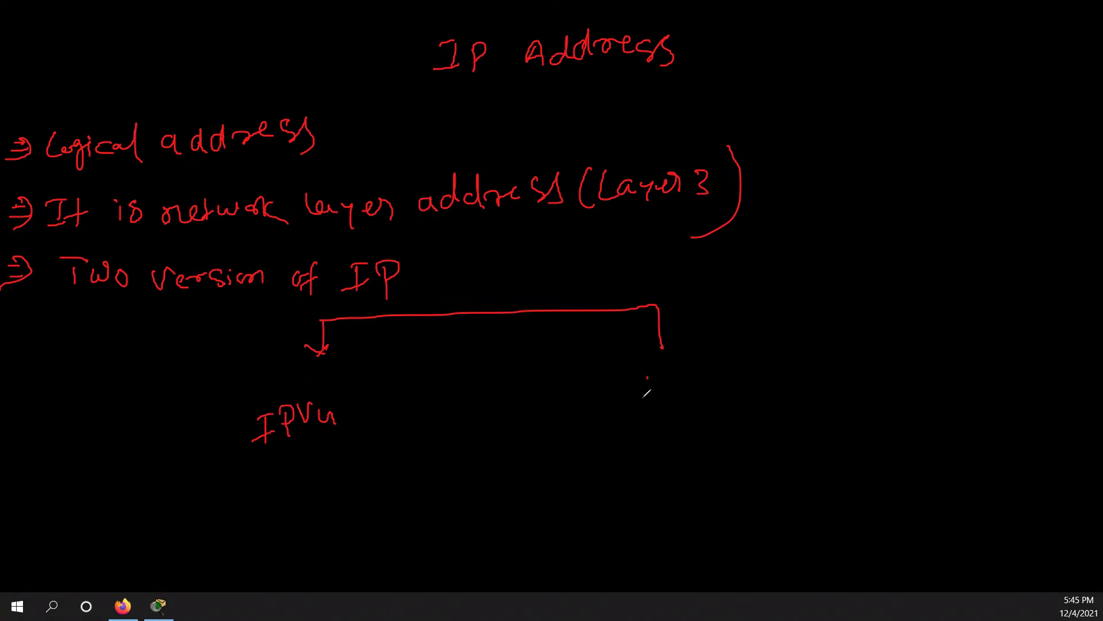
Label the bracket's right branch IPv6.
{"action": "left_click_drag", "start_coordinate": [649, 375], "coordinate": [643, 399]}
{"action": "mouse_move", "coordinate": [640, 400]}
{"action": "left_mouse_down"}
{"action": "mouse_move", "coordinate": [661, 393]}
{"action": "mouse_move", "coordinate": [657, 373]}
{"action": "left_mouse_up"}
{"action": "left_click_drag", "start_coordinate": [668, 372], "coordinate": [667, 392]}
{"action": "mouse_move", "coordinate": [668, 373]}
{"action": "left_mouse_down"}
{"action": "mouse_move", "coordinate": [669, 383]}
{"action": "mouse_move", "coordinate": [702, 372]}
{"action": "left_mouse_up"}
{"action": "left_click_drag", "start_coordinate": [722, 366], "coordinate": [726, 372]}
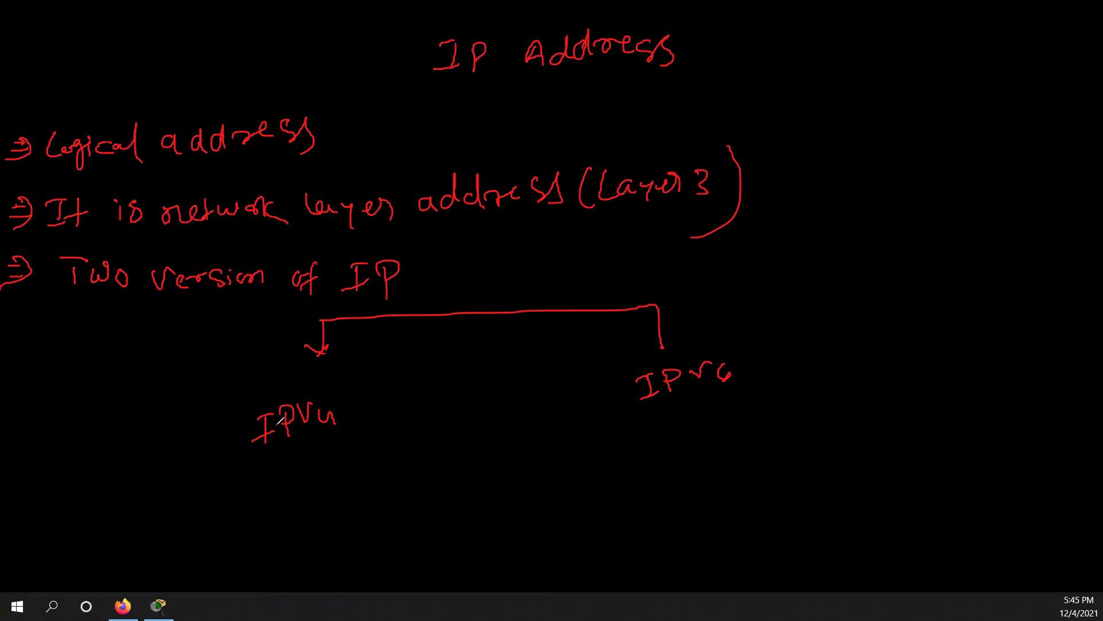
Write '⇒ 32bit' under IPv4 and '⇒ 128bit' under IPv6.
{"action": "left_click_drag", "start_coordinate": [227, 470], "coordinate": [244, 470]}
{"action": "left_click_drag", "start_coordinate": [227, 477], "coordinate": [245, 476]}
{"action": "mouse_move", "coordinate": [235, 463]}
{"action": "left_mouse_down"}
{"action": "mouse_move", "coordinate": [269, 470]}
{"action": "mouse_move", "coordinate": [267, 445]}
{"action": "mouse_move", "coordinate": [281, 465]}
{"action": "mouse_move", "coordinate": [311, 449]}
{"action": "mouse_move", "coordinate": [303, 471]}
{"action": "left_mouse_up"}
{"action": "left_click_drag", "start_coordinate": [311, 447], "coordinate": [319, 466]}
{"action": "mouse_move", "coordinate": [326, 454]}
{"action": "left_mouse_down"}
{"action": "mouse_move", "coordinate": [327, 467]}
{"action": "mouse_move", "coordinate": [338, 464]}
{"action": "left_mouse_up"}
{"action": "left_click_drag", "start_coordinate": [330, 458], "coordinate": [344, 453]}
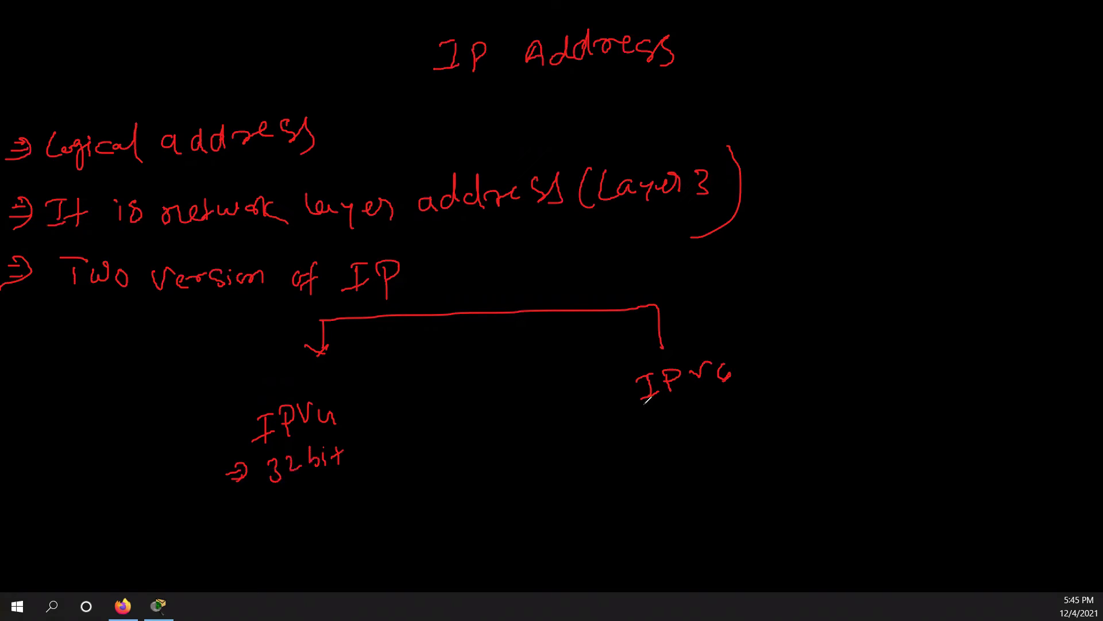
{"action": "mouse_move", "coordinate": [631, 439]}
{"action": "left_mouse_down"}
{"action": "mouse_move", "coordinate": [676, 444]}
{"action": "mouse_move", "coordinate": [693, 423]}
{"action": "mouse_move", "coordinate": [695, 440]}
{"action": "mouse_move", "coordinate": [710, 420]}
{"action": "mouse_move", "coordinate": [731, 432]}
{"action": "left_mouse_up"}
{"action": "key", "text": "ctrl+z"}
{"action": "mouse_move", "coordinate": [749, 420]}
{"action": "left_mouse_down"}
{"action": "mouse_move", "coordinate": [750, 431]}
{"action": "mouse_move", "coordinate": [766, 428]}
{"action": "left_mouse_up"}
{"action": "left_click_drag", "start_coordinate": [758, 422], "coordinate": [771, 418]}
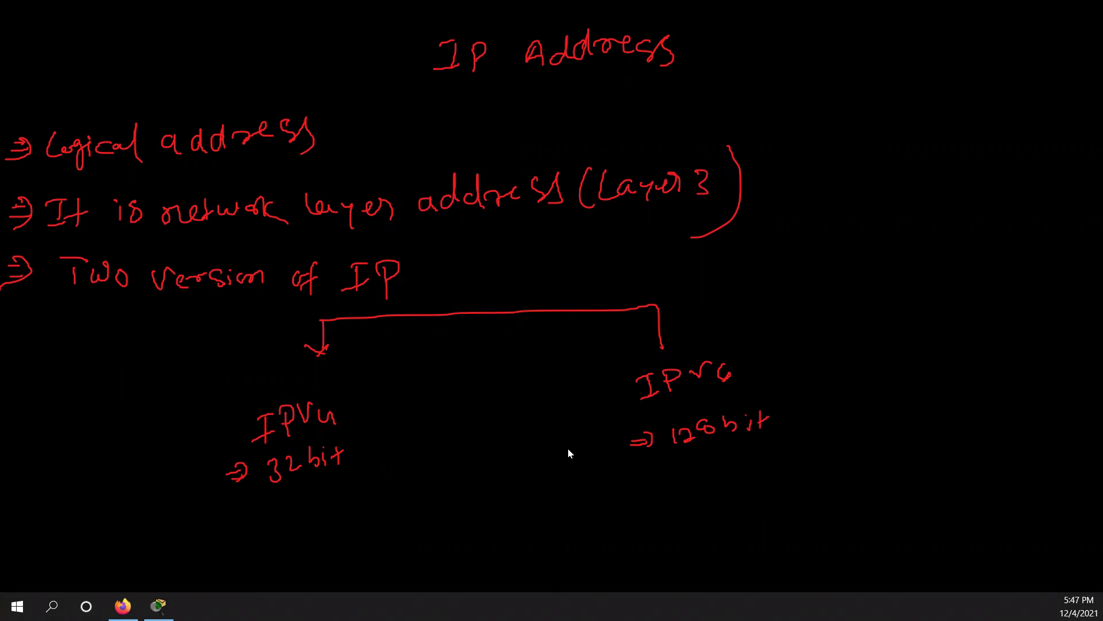
{"action": "left_click", "coordinate": [123, 605]}
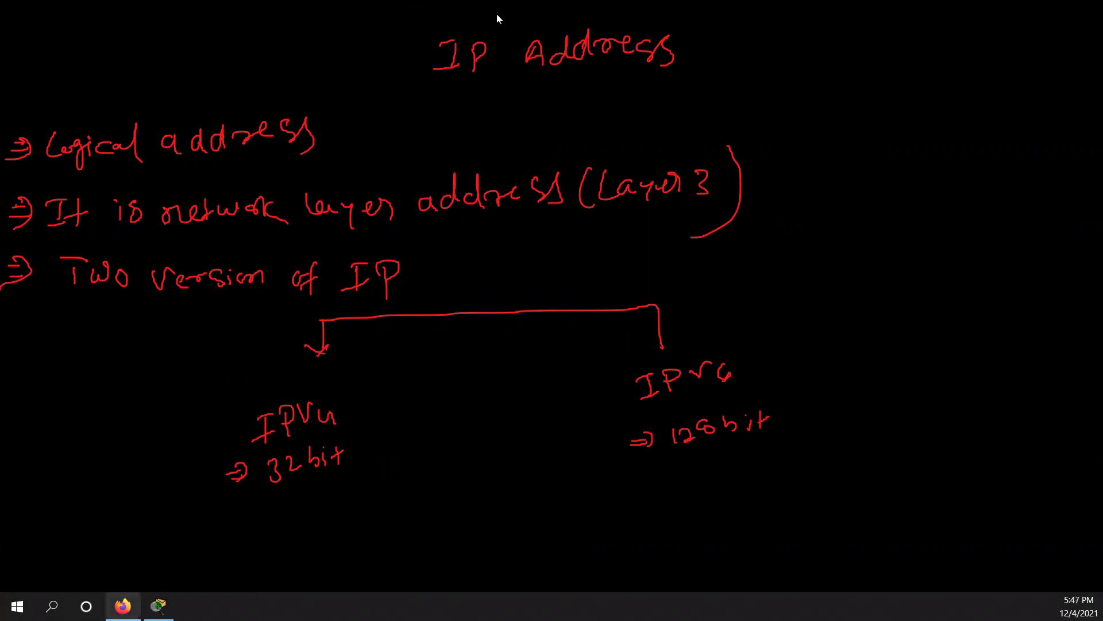
Search 'what is my ip' in a new Firefox tab, select the shown address, then close the tab.
{"action": "key", "text": "k"}
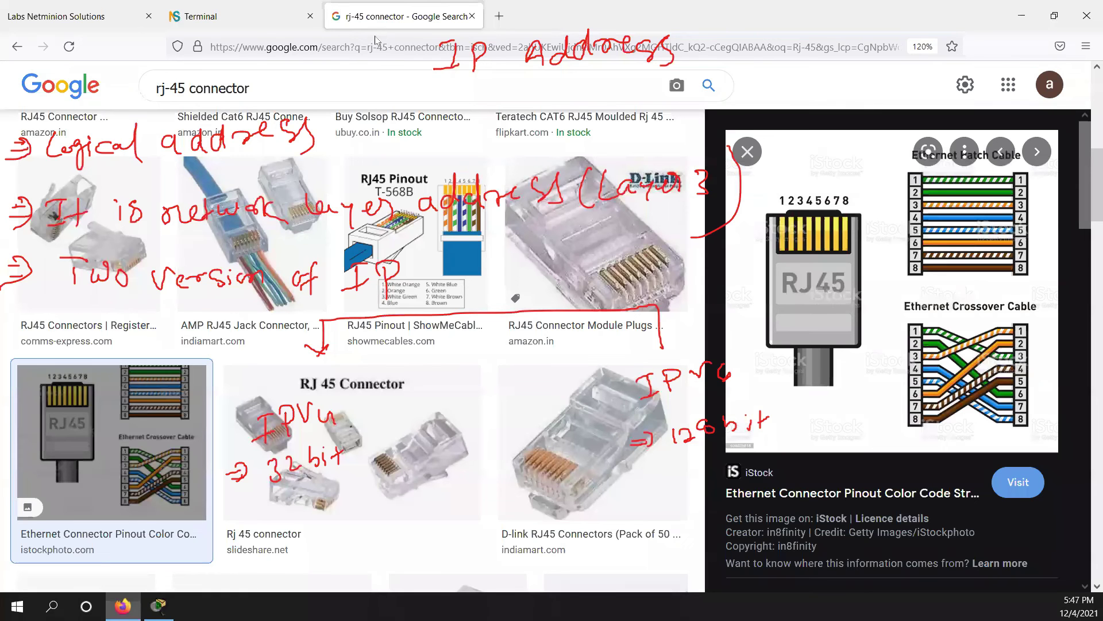
{"action": "key", "text": "ctrl+t"}
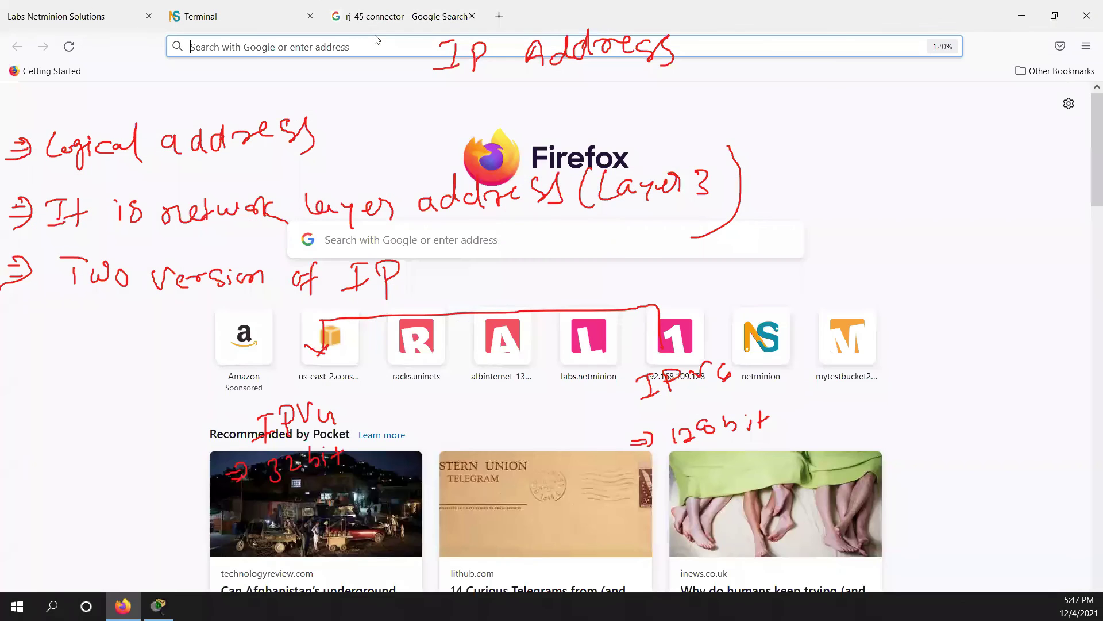
{"action": "type", "text": "what is my ip"}
{"action": "key", "text": "Return"}
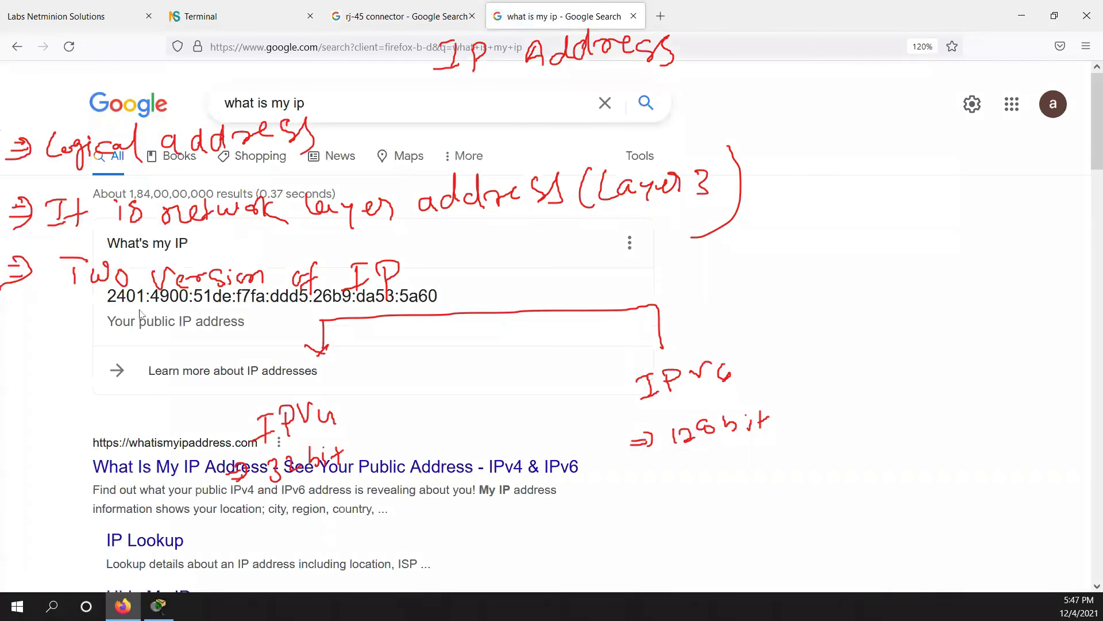
{"action": "left_click_drag", "start_coordinate": [107, 296], "coordinate": [437, 295]}
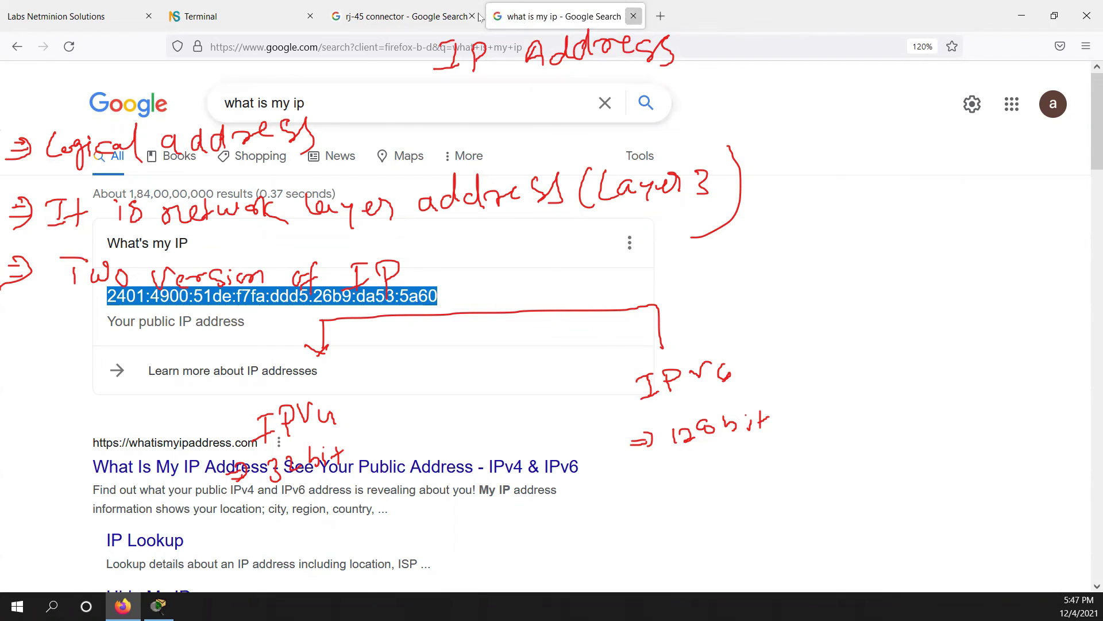
{"action": "key", "text": "ctrl+w"}
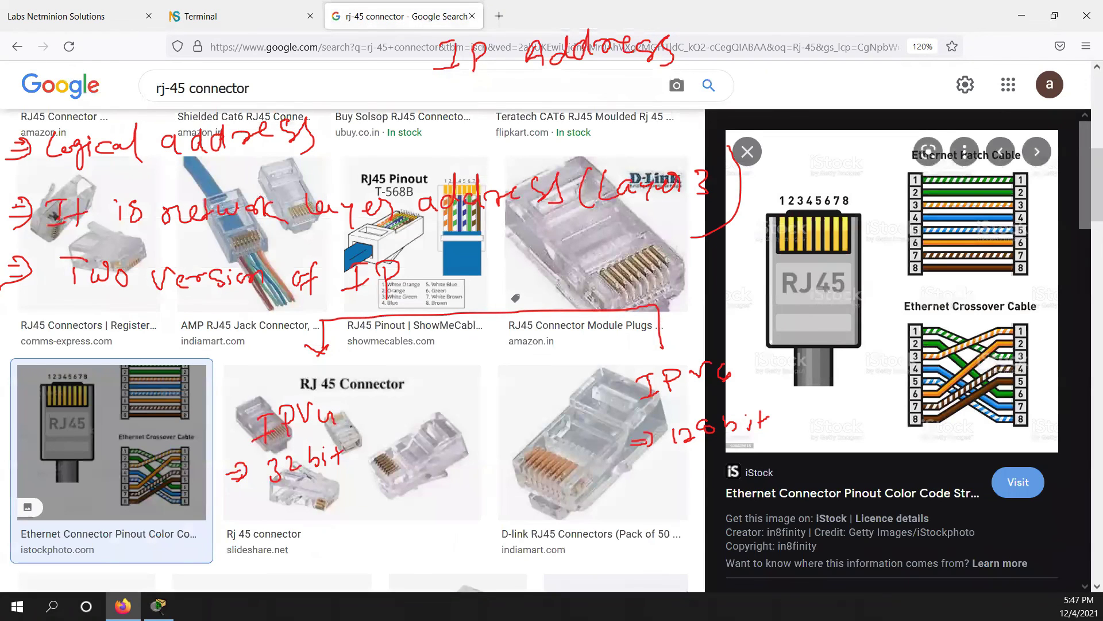
Minimize Firefox and launch Command Prompt by searching 'cmd' in Windows Search.
{"action": "left_click", "coordinate": [1021, 8]}
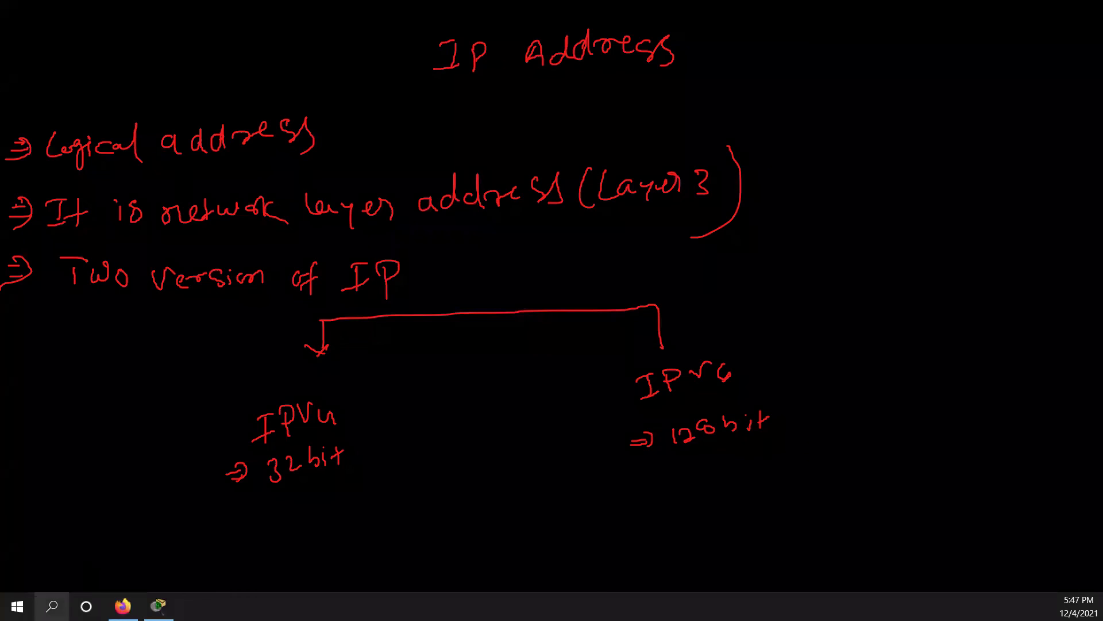
{"action": "left_click", "coordinate": [52, 606]}
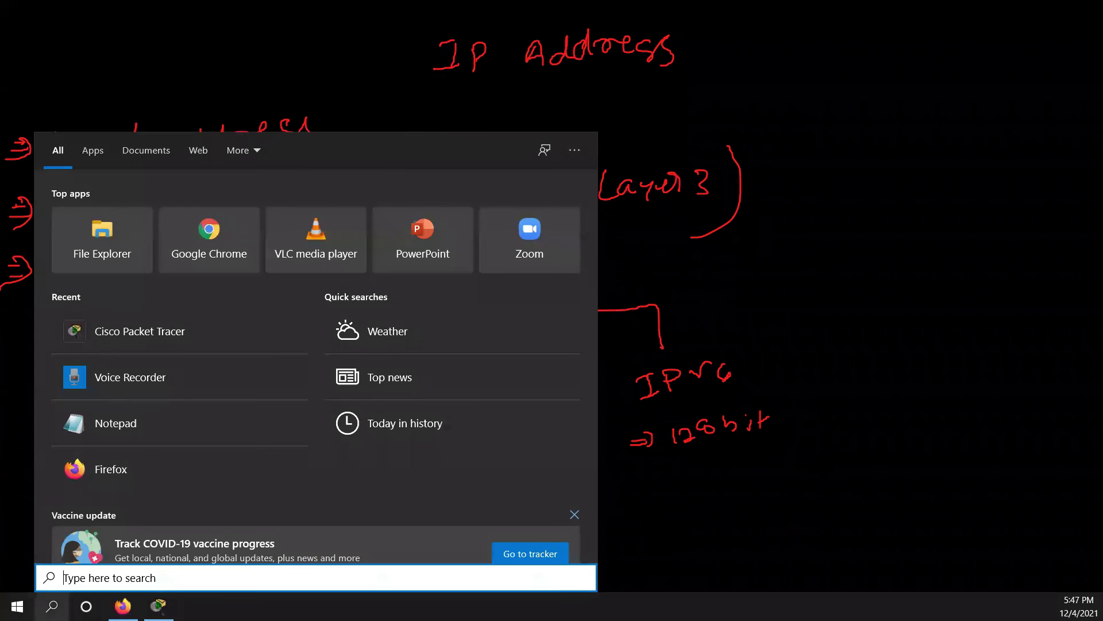
{"action": "type", "text": "pi"}
{"action": "key", "text": "BackSpace"}
{"action": "key", "text": "BackSpace"}
{"action": "type", "text": "cmd"}
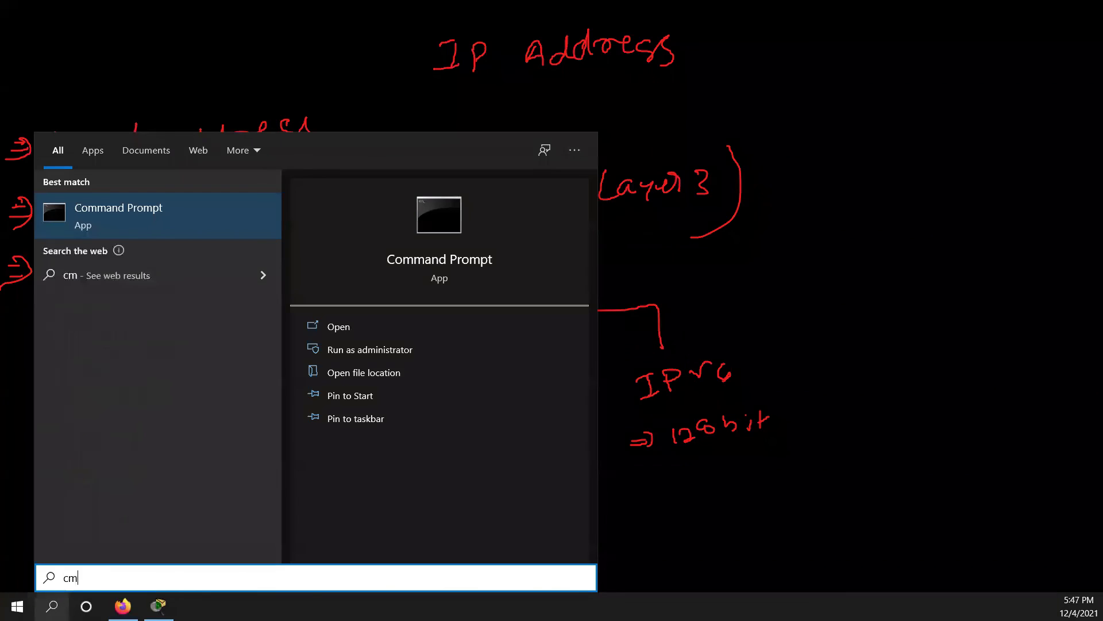
{"action": "key", "text": "Return"}
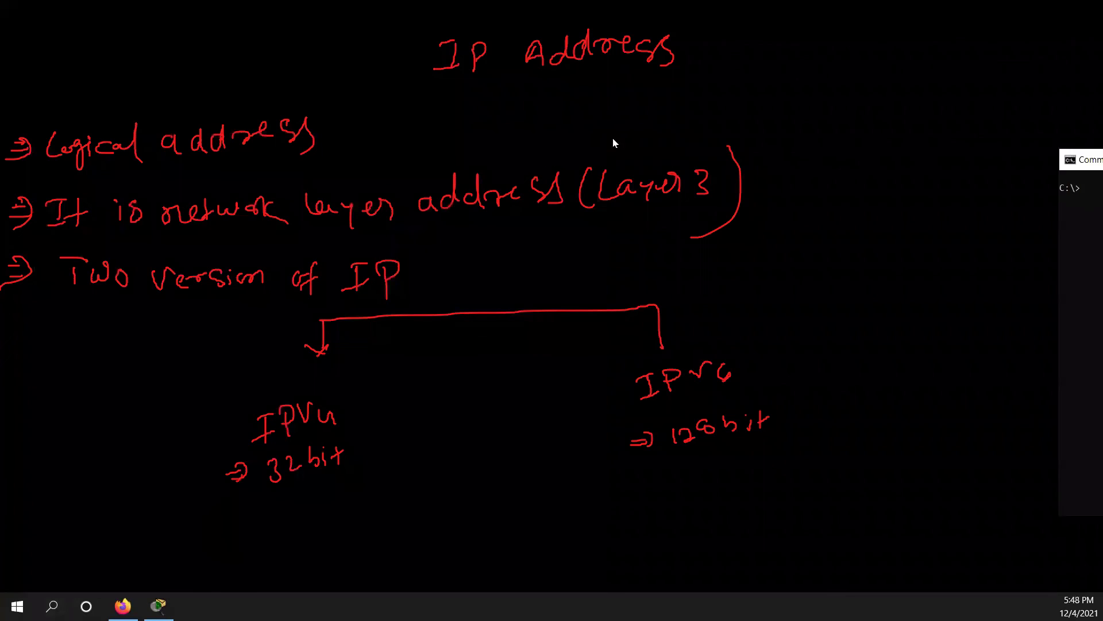
Run 'ping google.com', getting four IPv6 replies with 0% loss, then start typing 'ping ya'.
{"action": "left_click", "coordinate": [531, 106]}
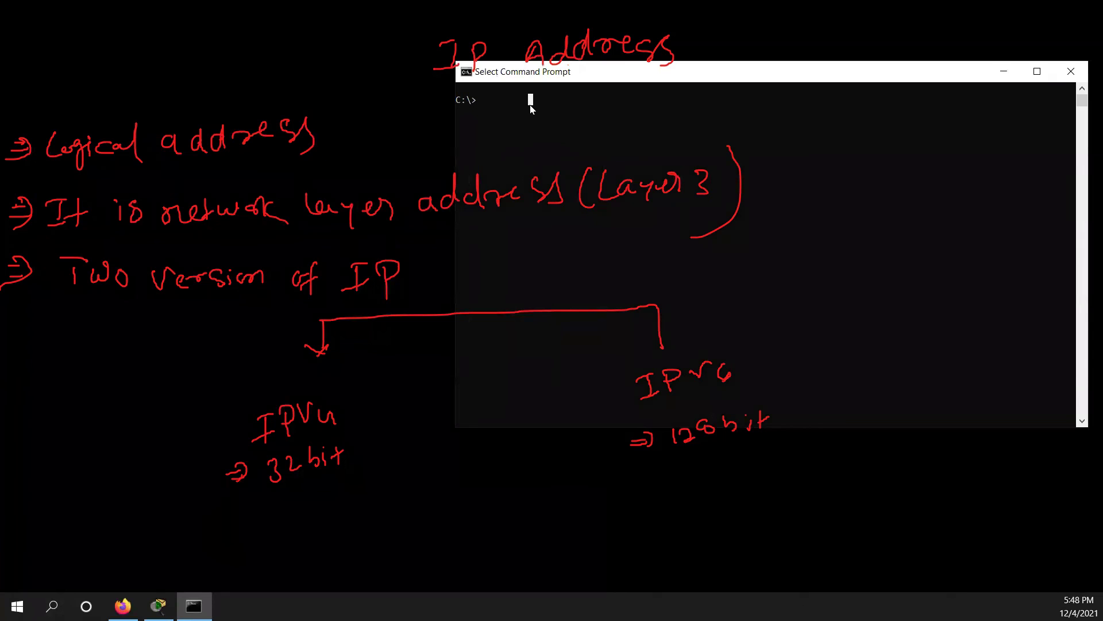
{"action": "key", "text": "Escape"}
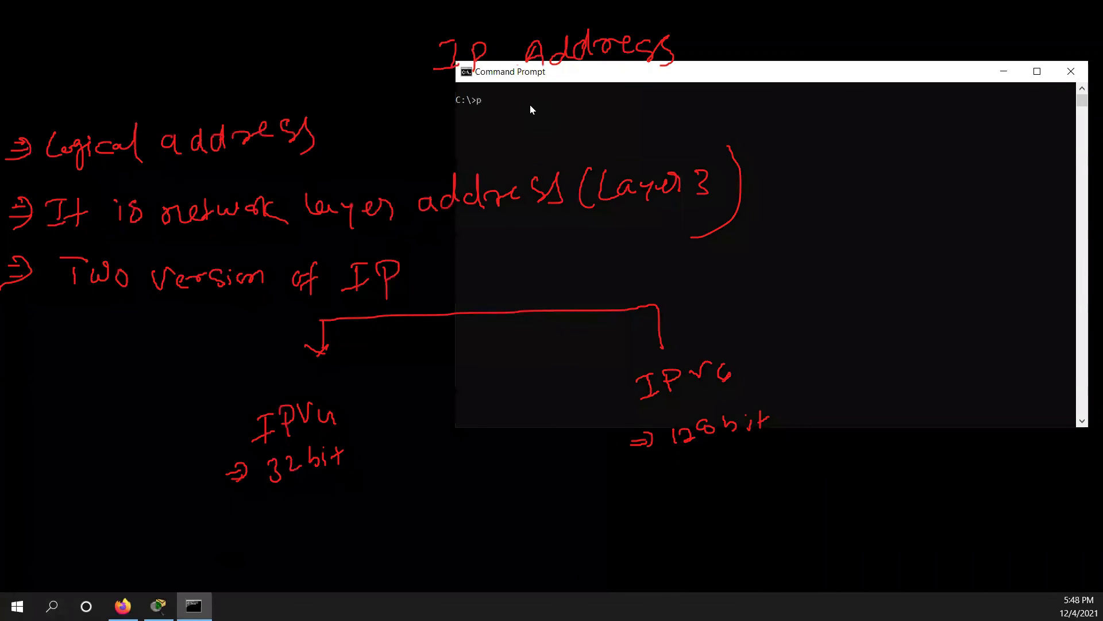
{"action": "type", "text": "ping google.com"}
{"action": "key", "text": "Return"}
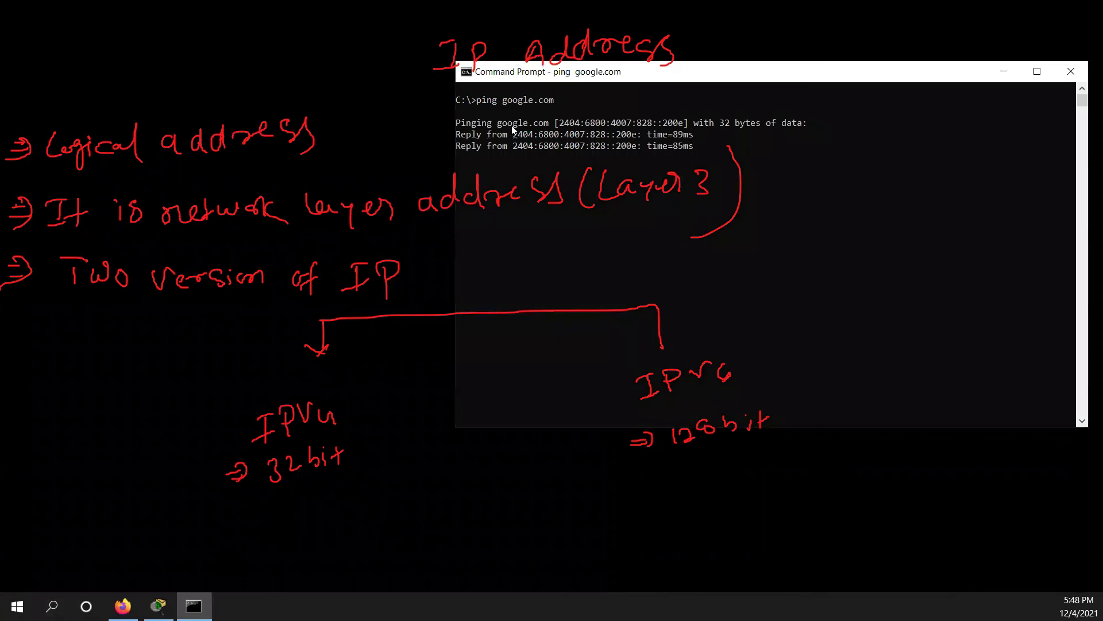
{"action": "left_click_drag", "start_coordinate": [514, 135], "coordinate": [635, 134]}
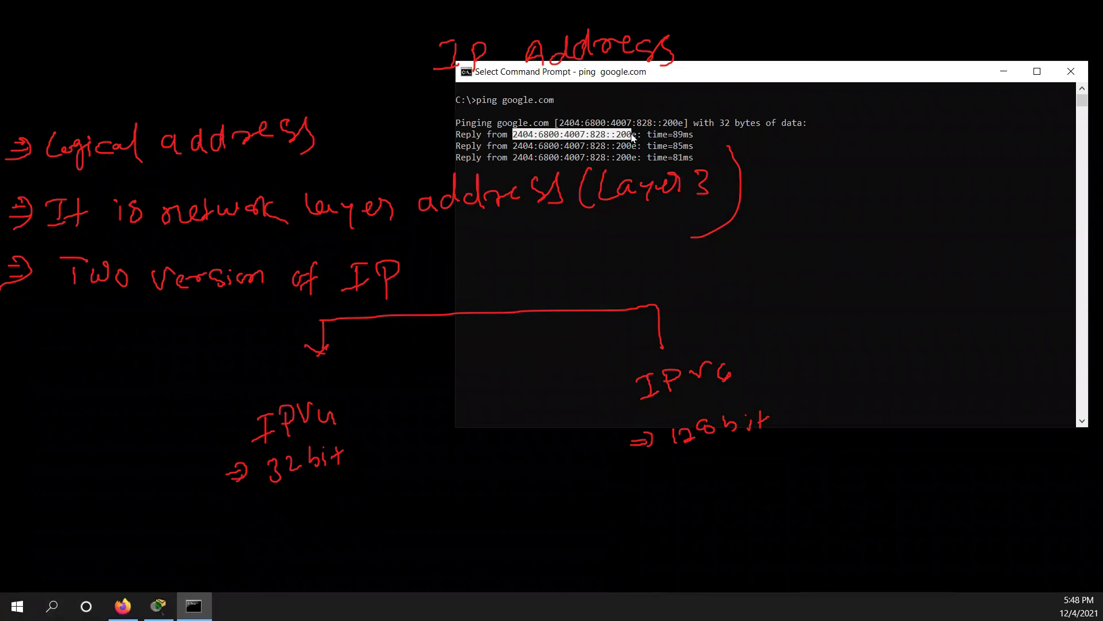
{"action": "left_click", "coordinate": [584, 253]}
{"action": "key", "text": "Escape"}
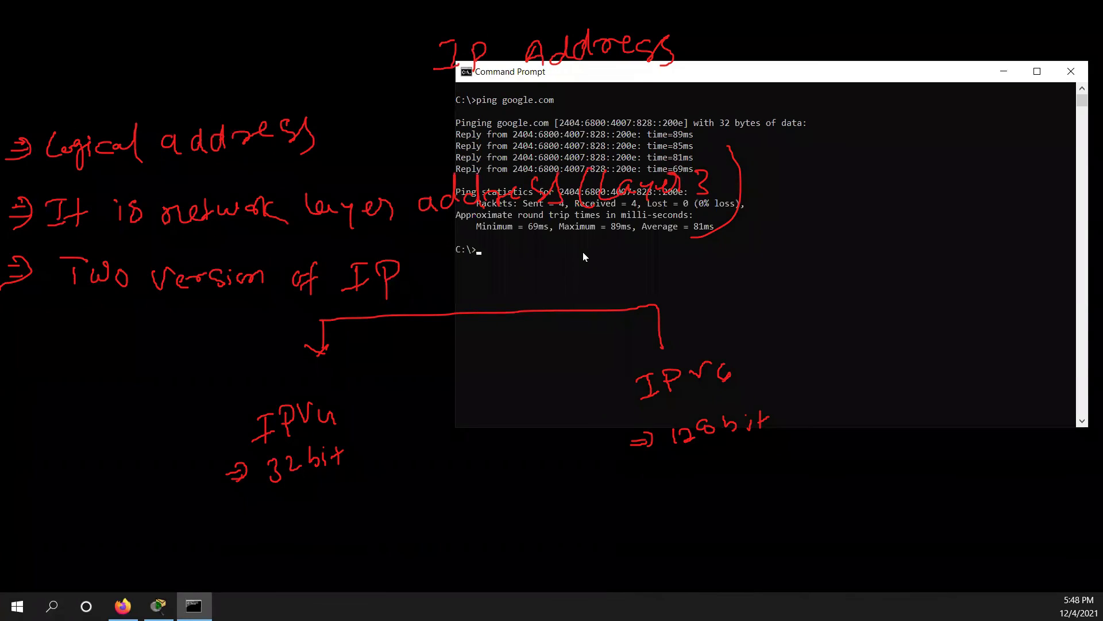
{"action": "type", "text": "ping ya"}
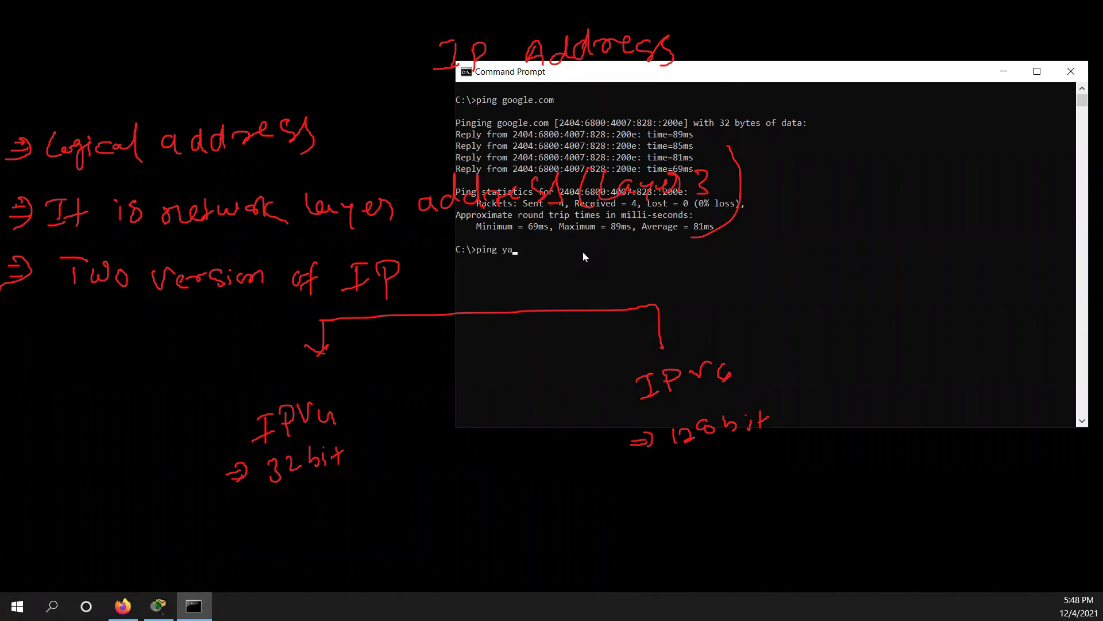